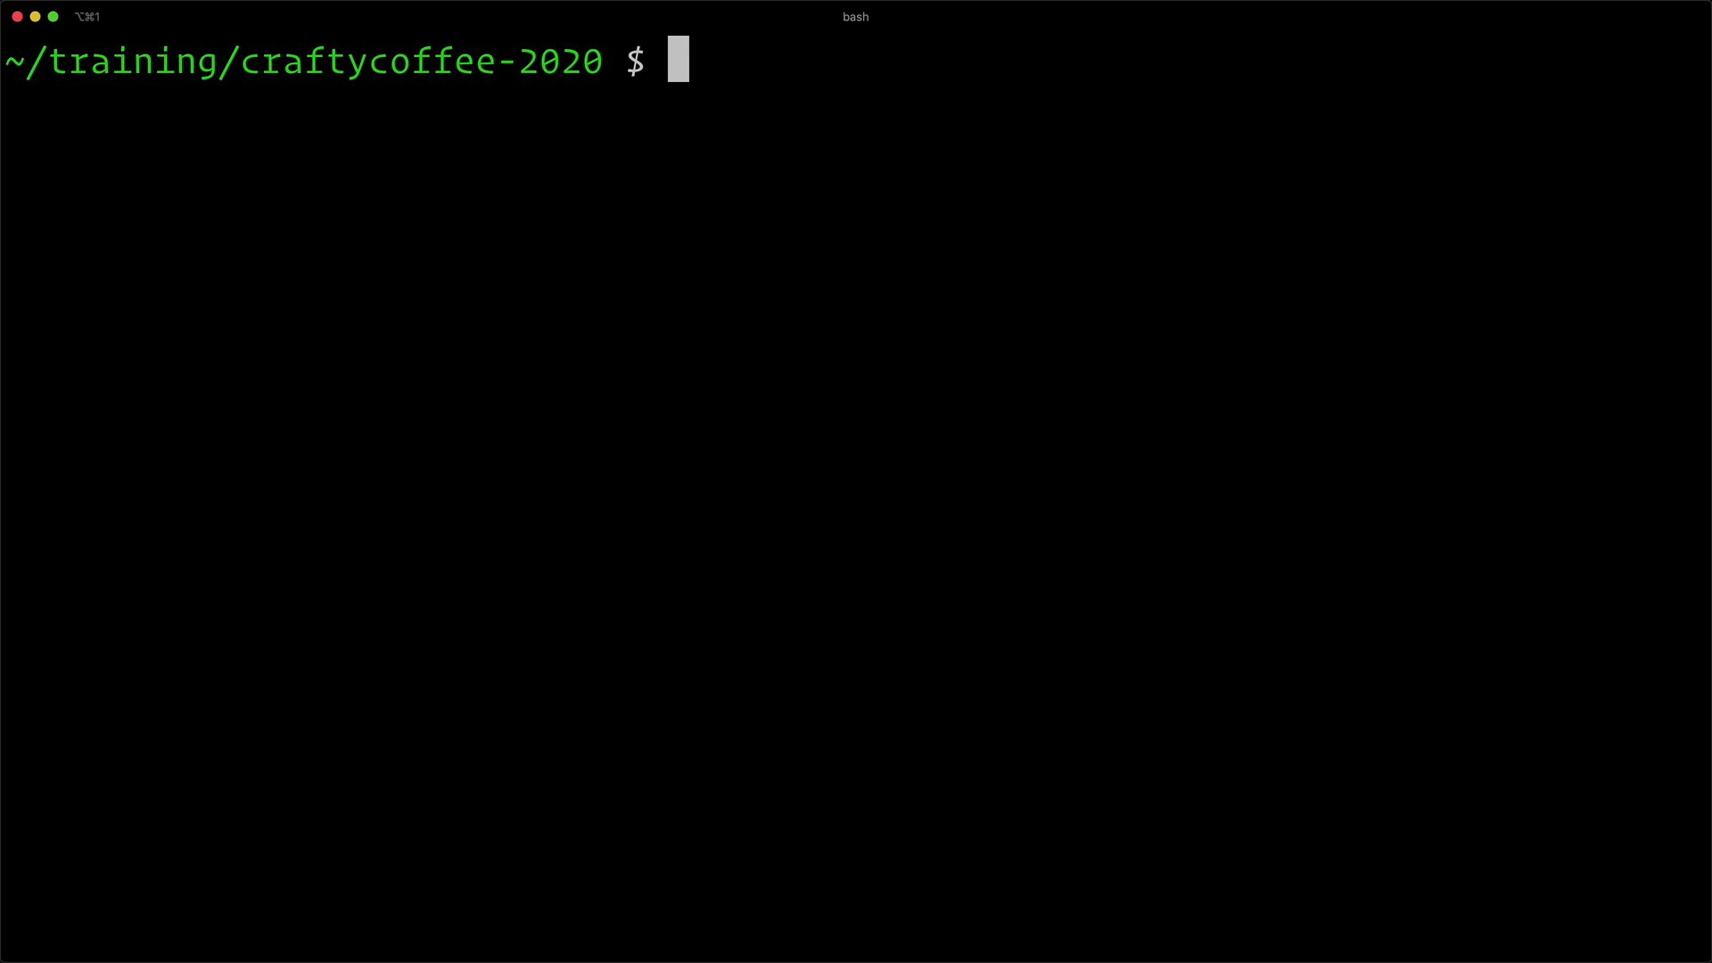
# - Drop the half-typed valet command and list the craftycoffee-2020 project files with ls
pyautogui.write('valet')
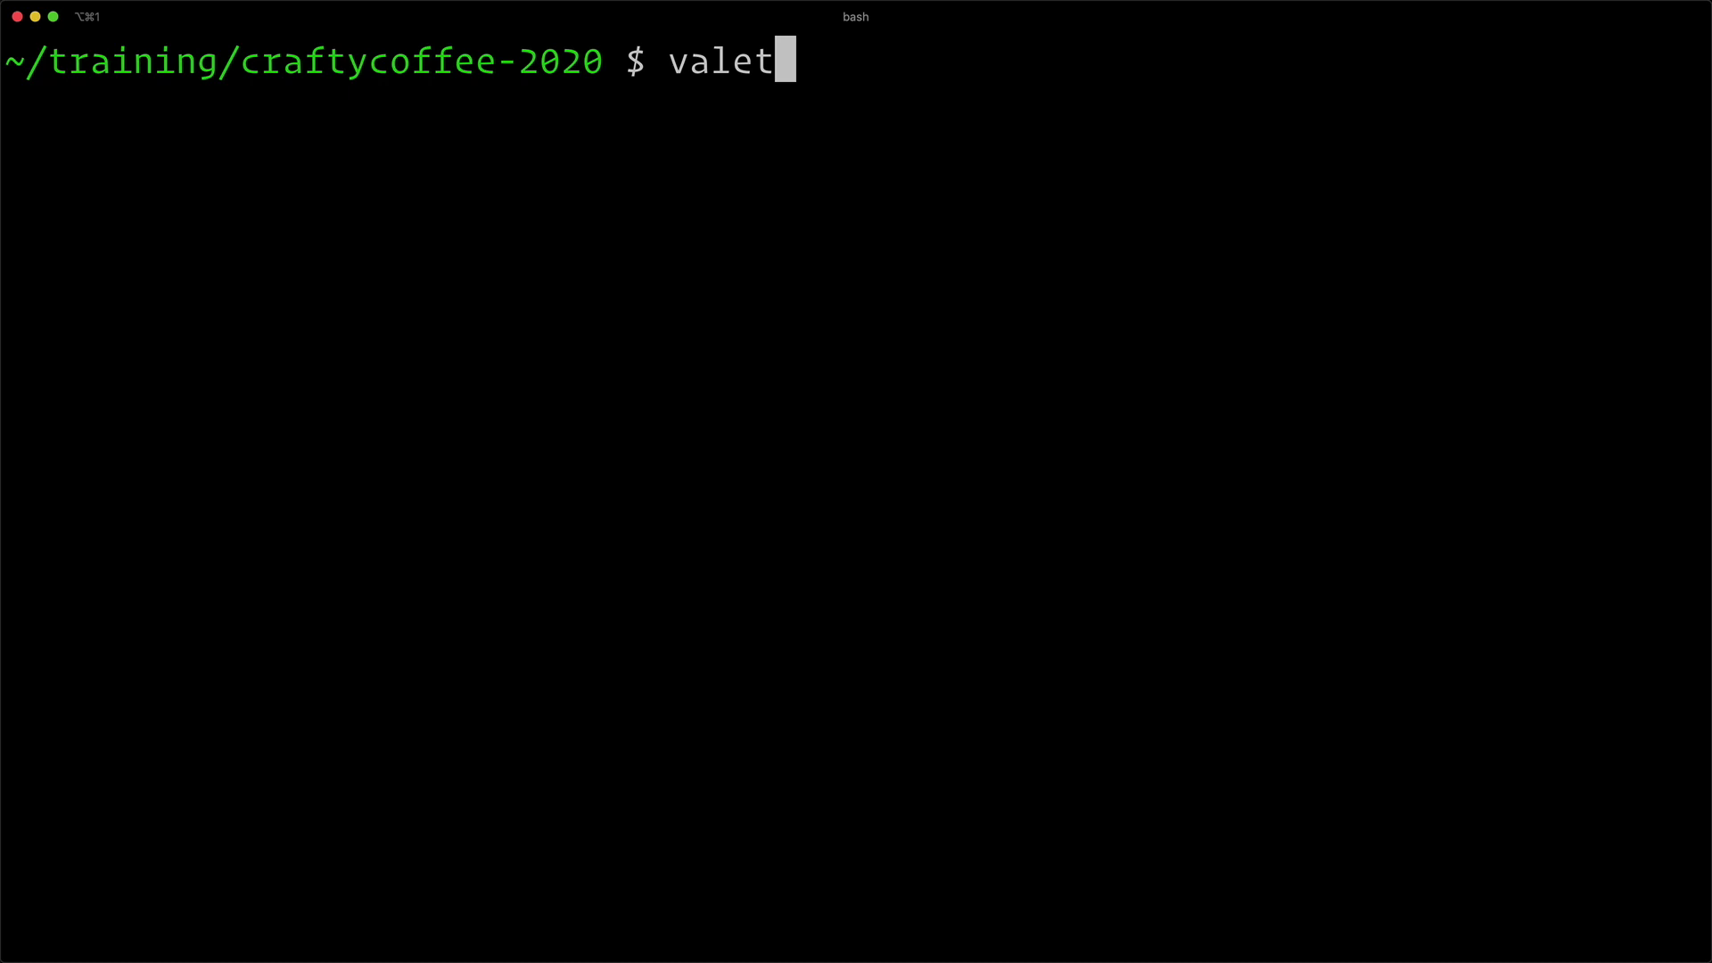
pyautogui.press('BackSpace')
pyautogui.press('BackSpace')
pyautogui.press('BackSpace')
pyautogui.press('BackSpace')
pyautogui.press('BackSpace')
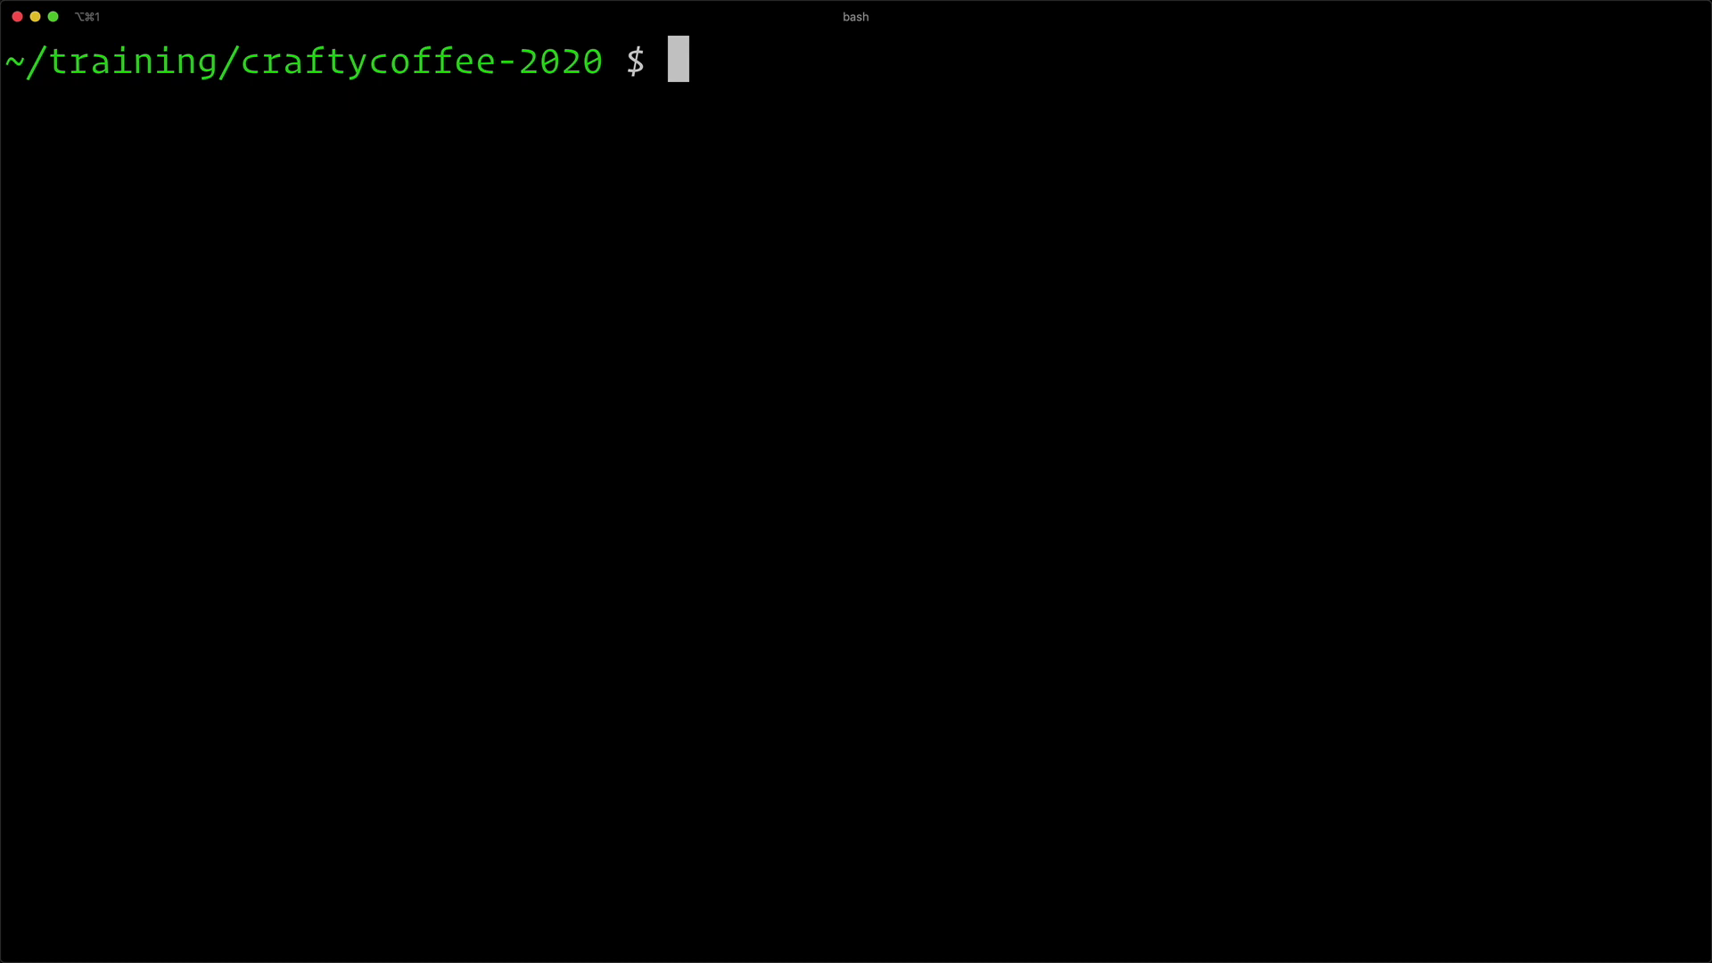
pyautogui.write('ls')
pyautogui.press('Return')
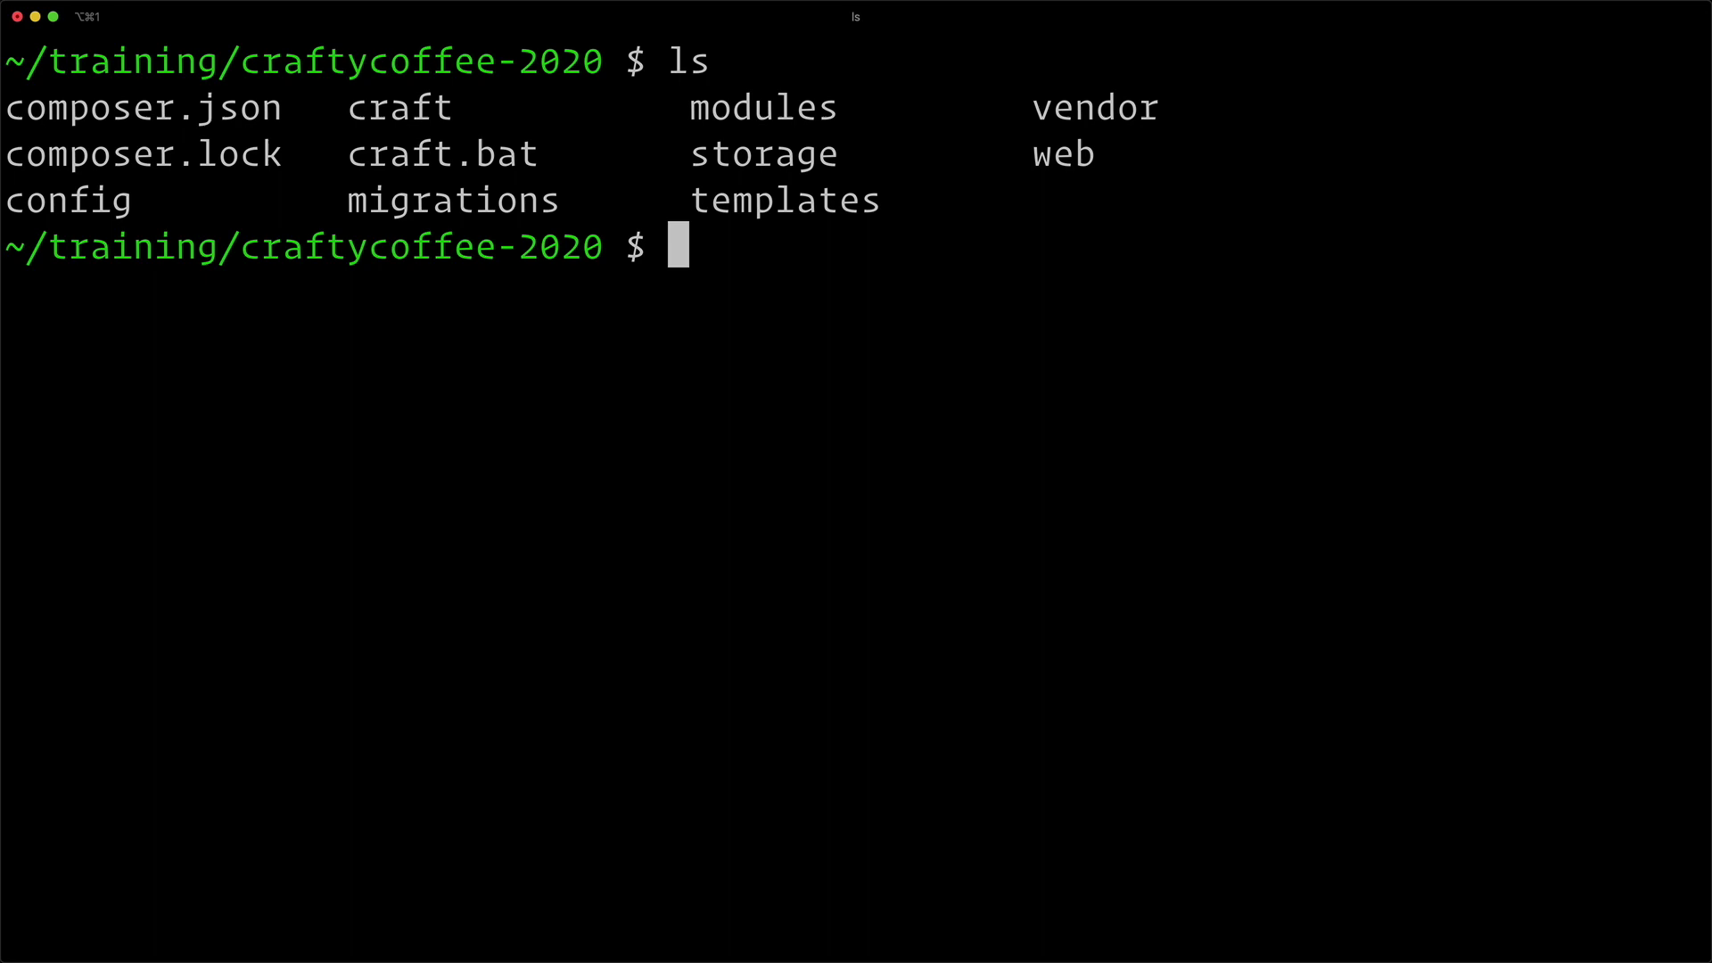
# - Run ls -al to reveal hidden files and highlight .env in the listing
pyautogui.write('ls 0a')
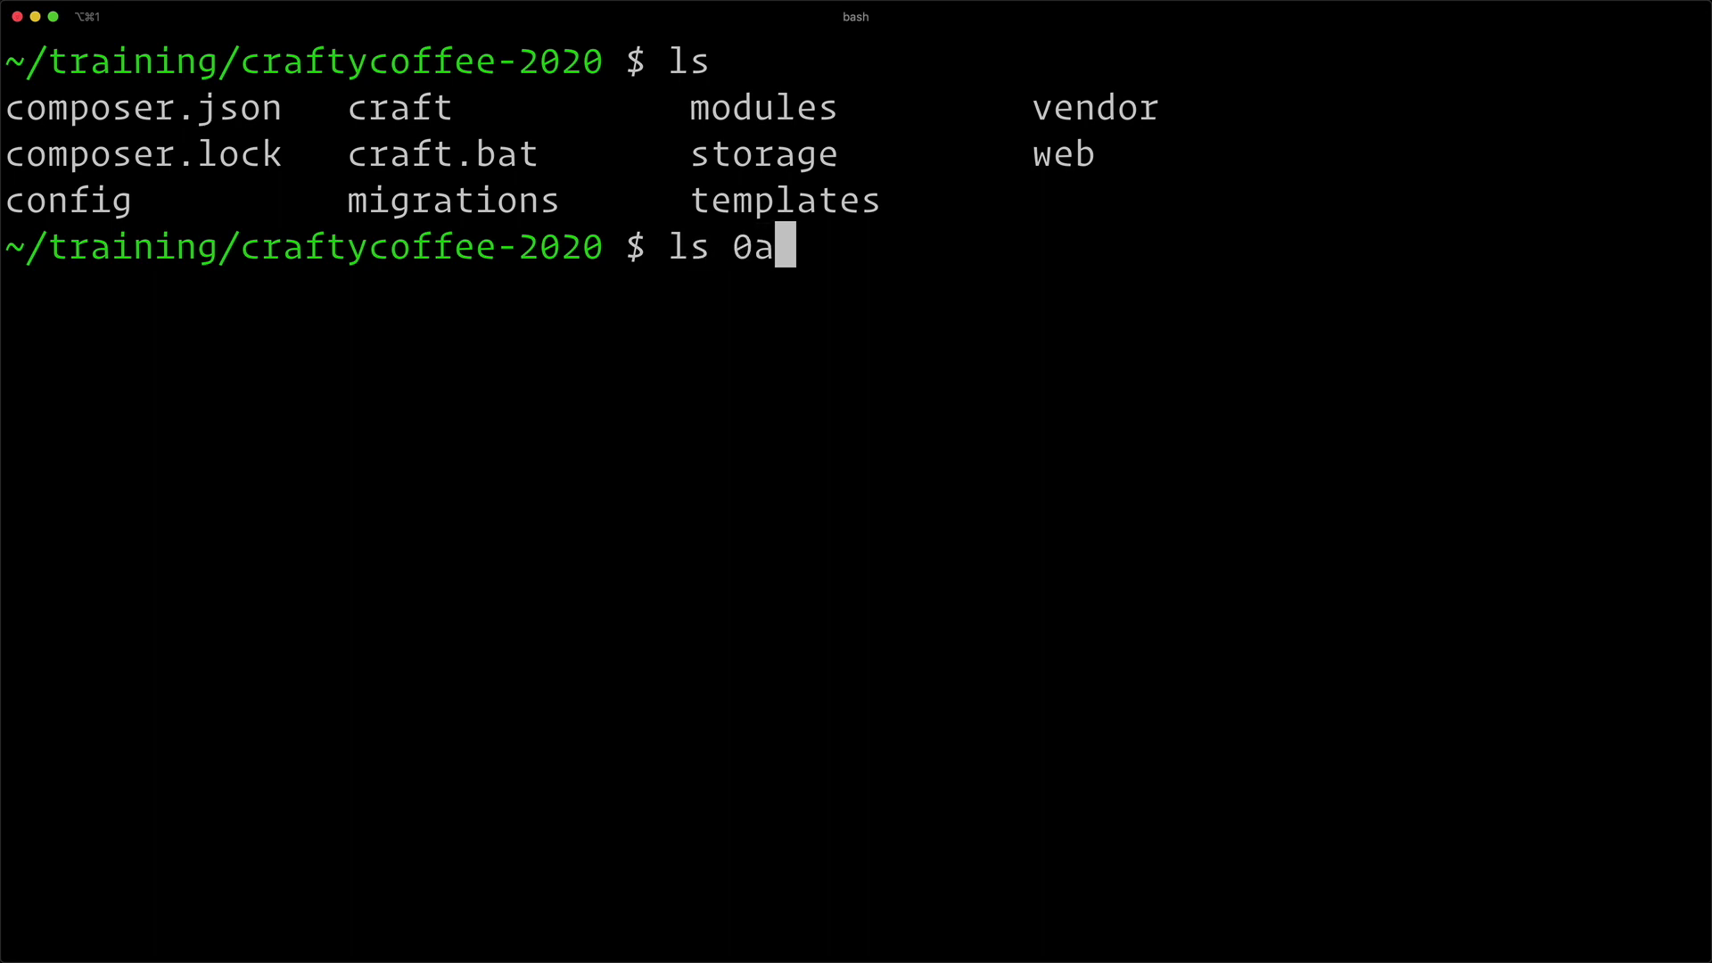
pyautogui.press('BackSpace')
pyautogui.press('BackSpace')
pyautogui.write('-al')
pyautogui.press('Return')
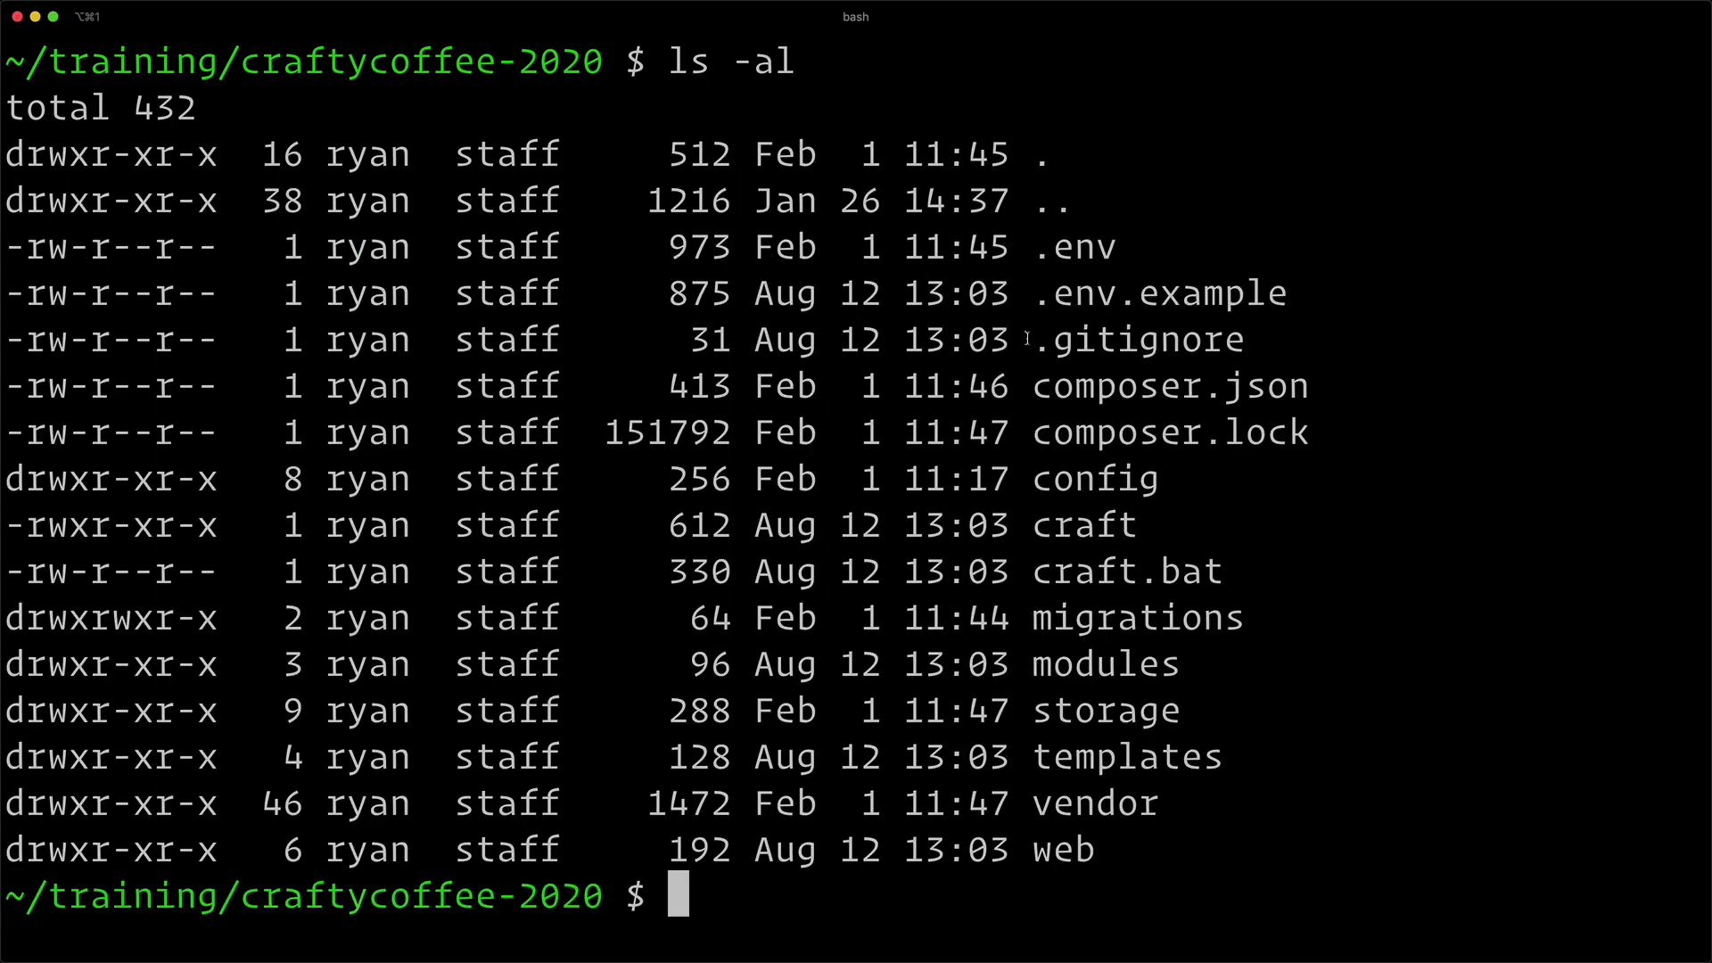
pyautogui.moveTo(1121, 240); pyautogui.dragTo(1041, 241)
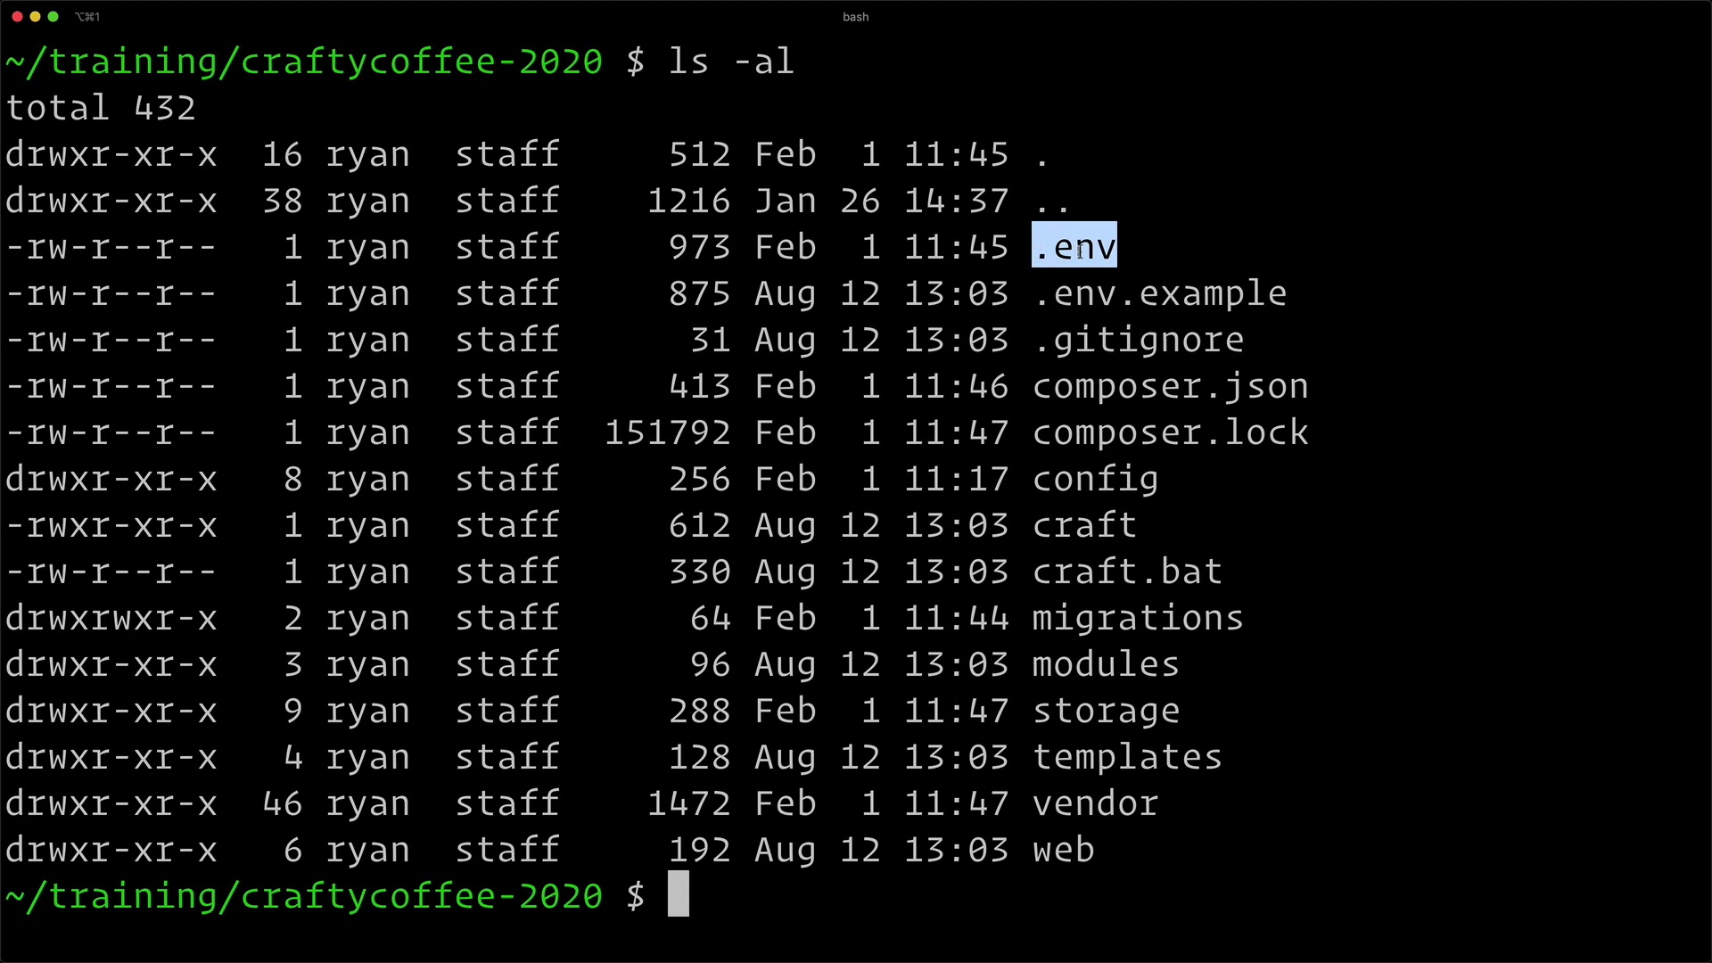
pyautogui.click(1055, 250)
pyautogui.moveTo(1033, 249); pyautogui.dragTo(1106, 250)
pyautogui.click(741, 524)
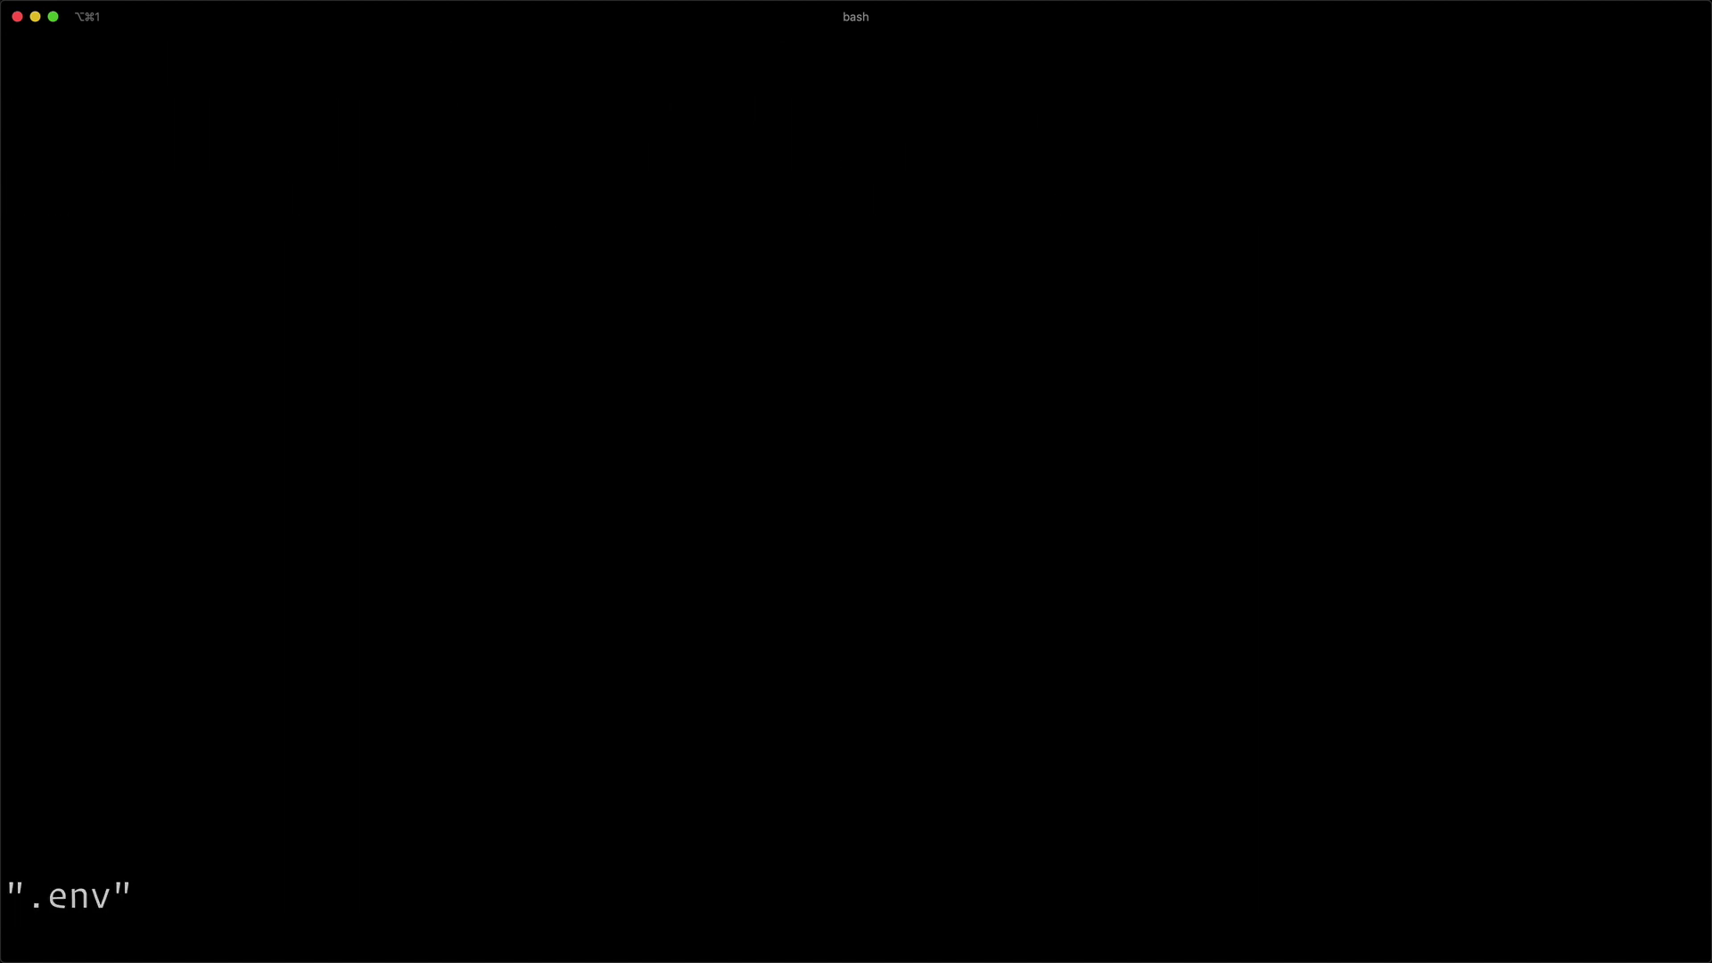
# - Step through DB_SERVER, DB_USER and DB_PASSWORD down to DB_DATABASE="craftycoffee2020"
pyautogui.press('j')
pyautogui.press('j')
pyautogui.press('j')
pyautogui.press('j')
pyautogui.press('j')
pyautogui.press('j')
pyautogui.press('j')
pyautogui.press('j')
pyautogui.press('j')
pyautogui.press('j')
pyautogui.press('j')
pyautogui.press('j')
pyautogui.press('j')
pyautogui.press('j')
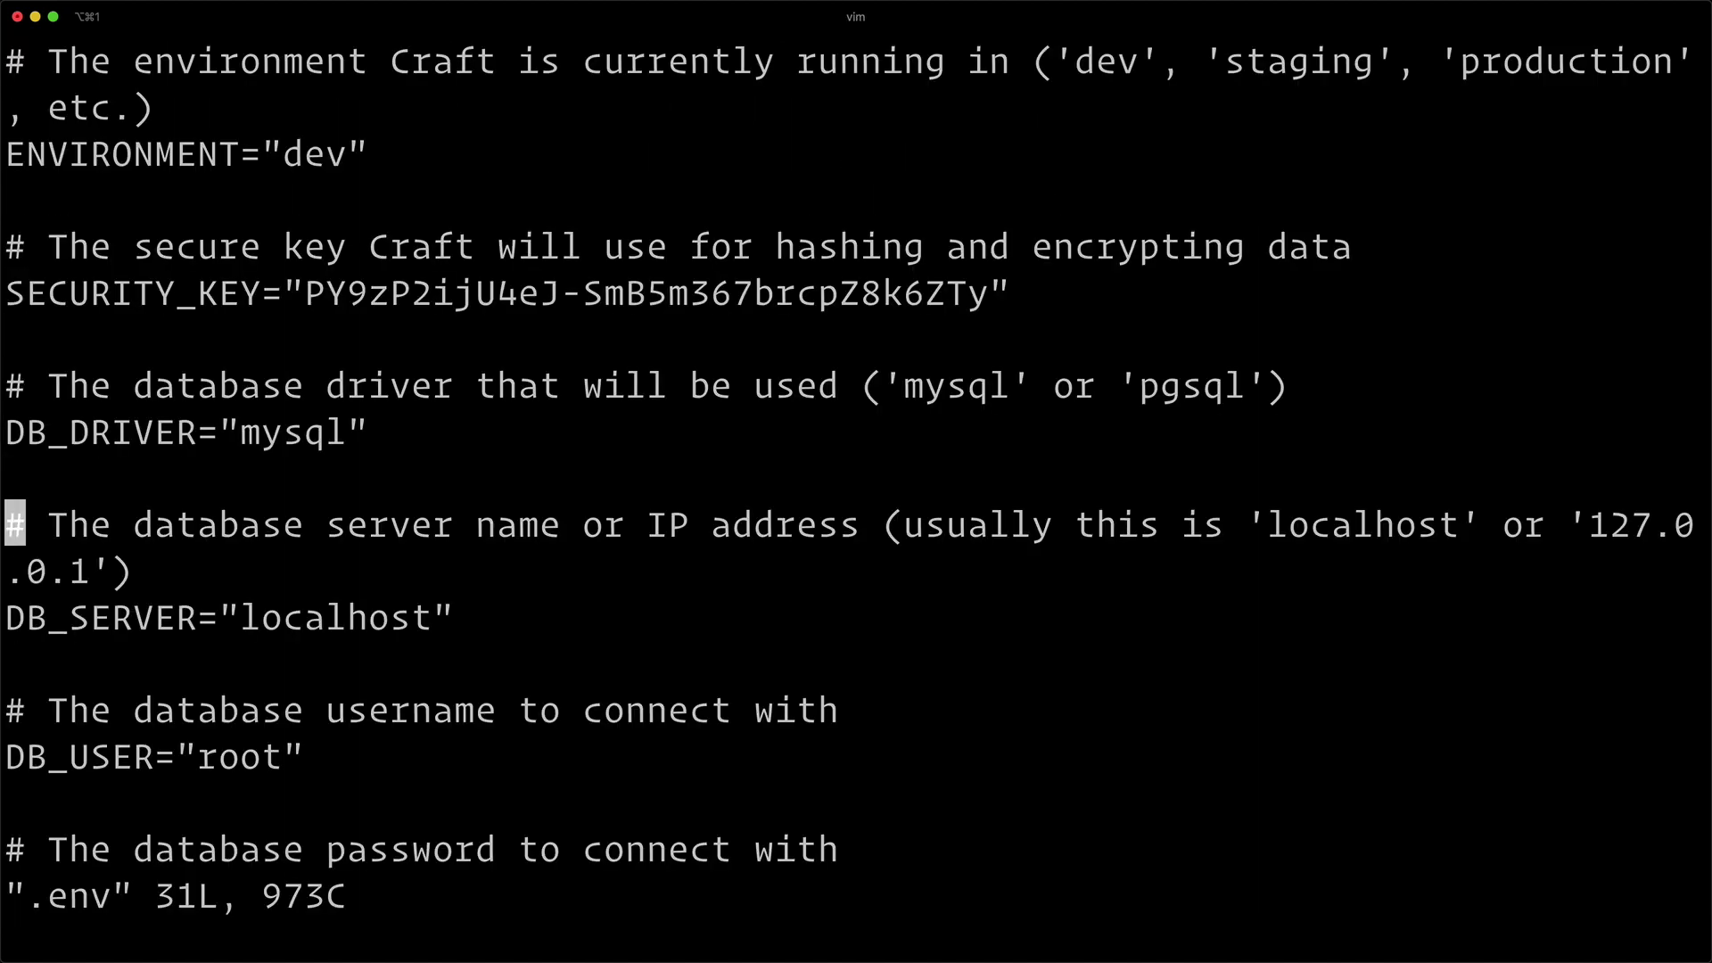
pyautogui.press('j')
pyautogui.press('j')
pyautogui.press('j')
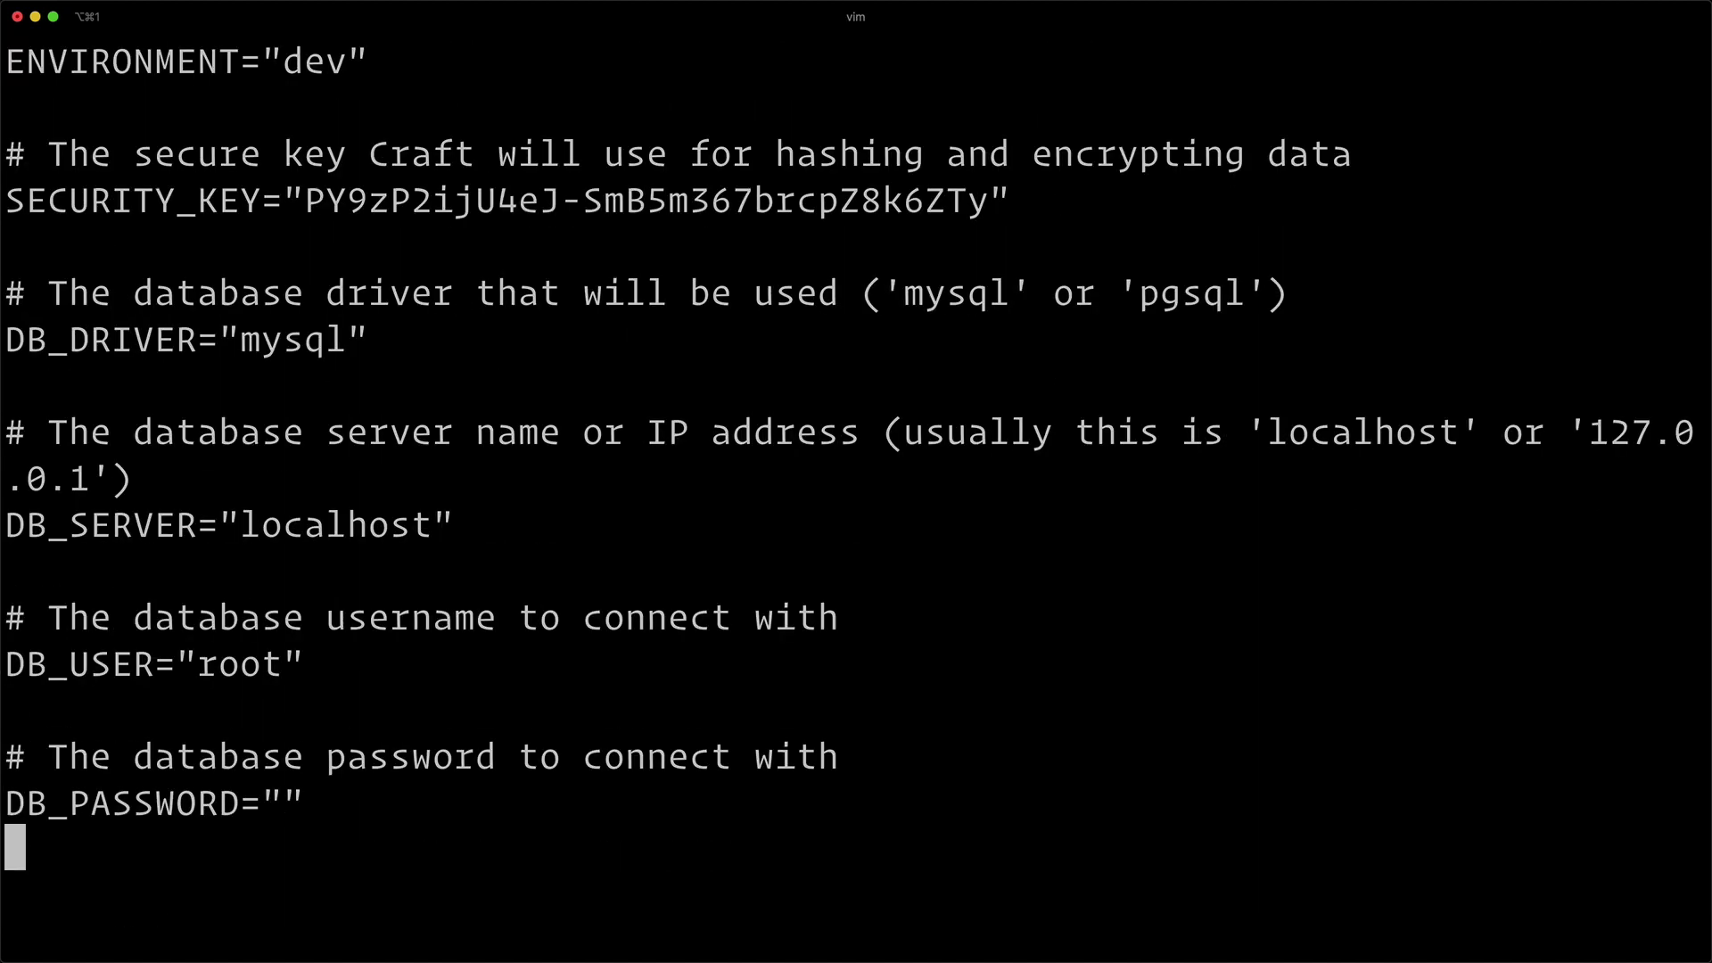
pyautogui.press('k')
pyautogui.press('k')
pyautogui.press('k')
pyautogui.press('k')
pyautogui.press('j')
pyautogui.press('j')
pyautogui.press('j')
pyautogui.press('j')
pyautogui.press('j')
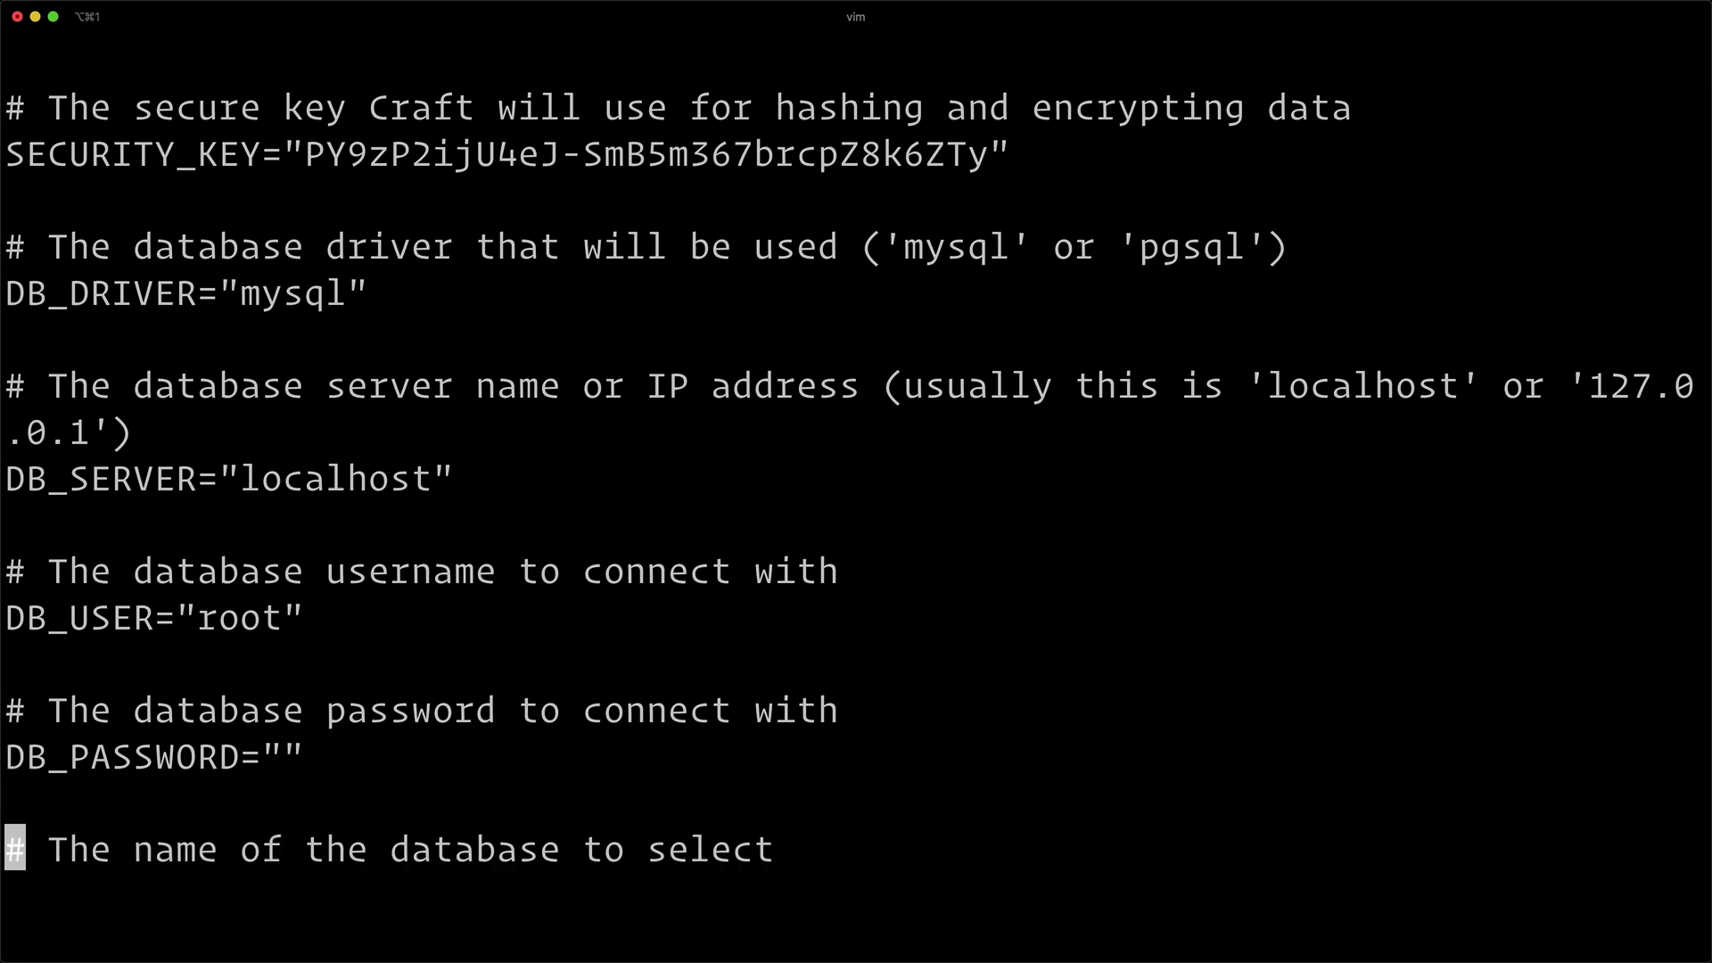
pyautogui.press('j')
pyautogui.press('l')
pyautogui.press('l')
pyautogui.press('l')
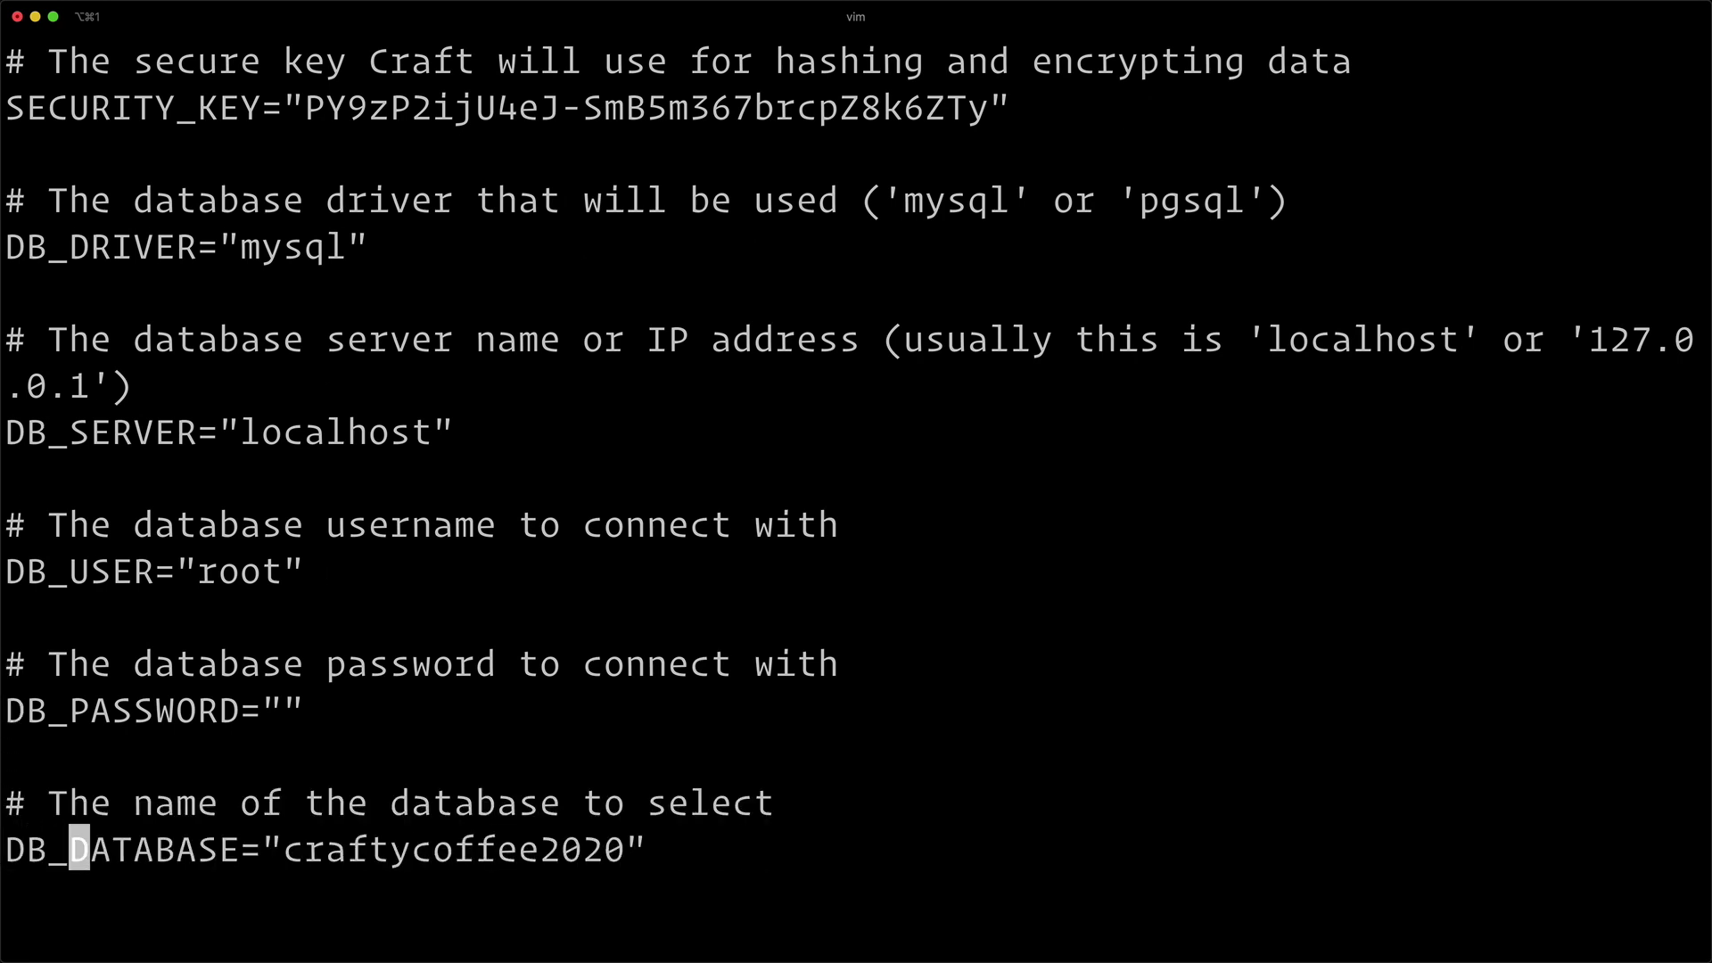
pyautogui.press('l')
pyautogui.press('l')
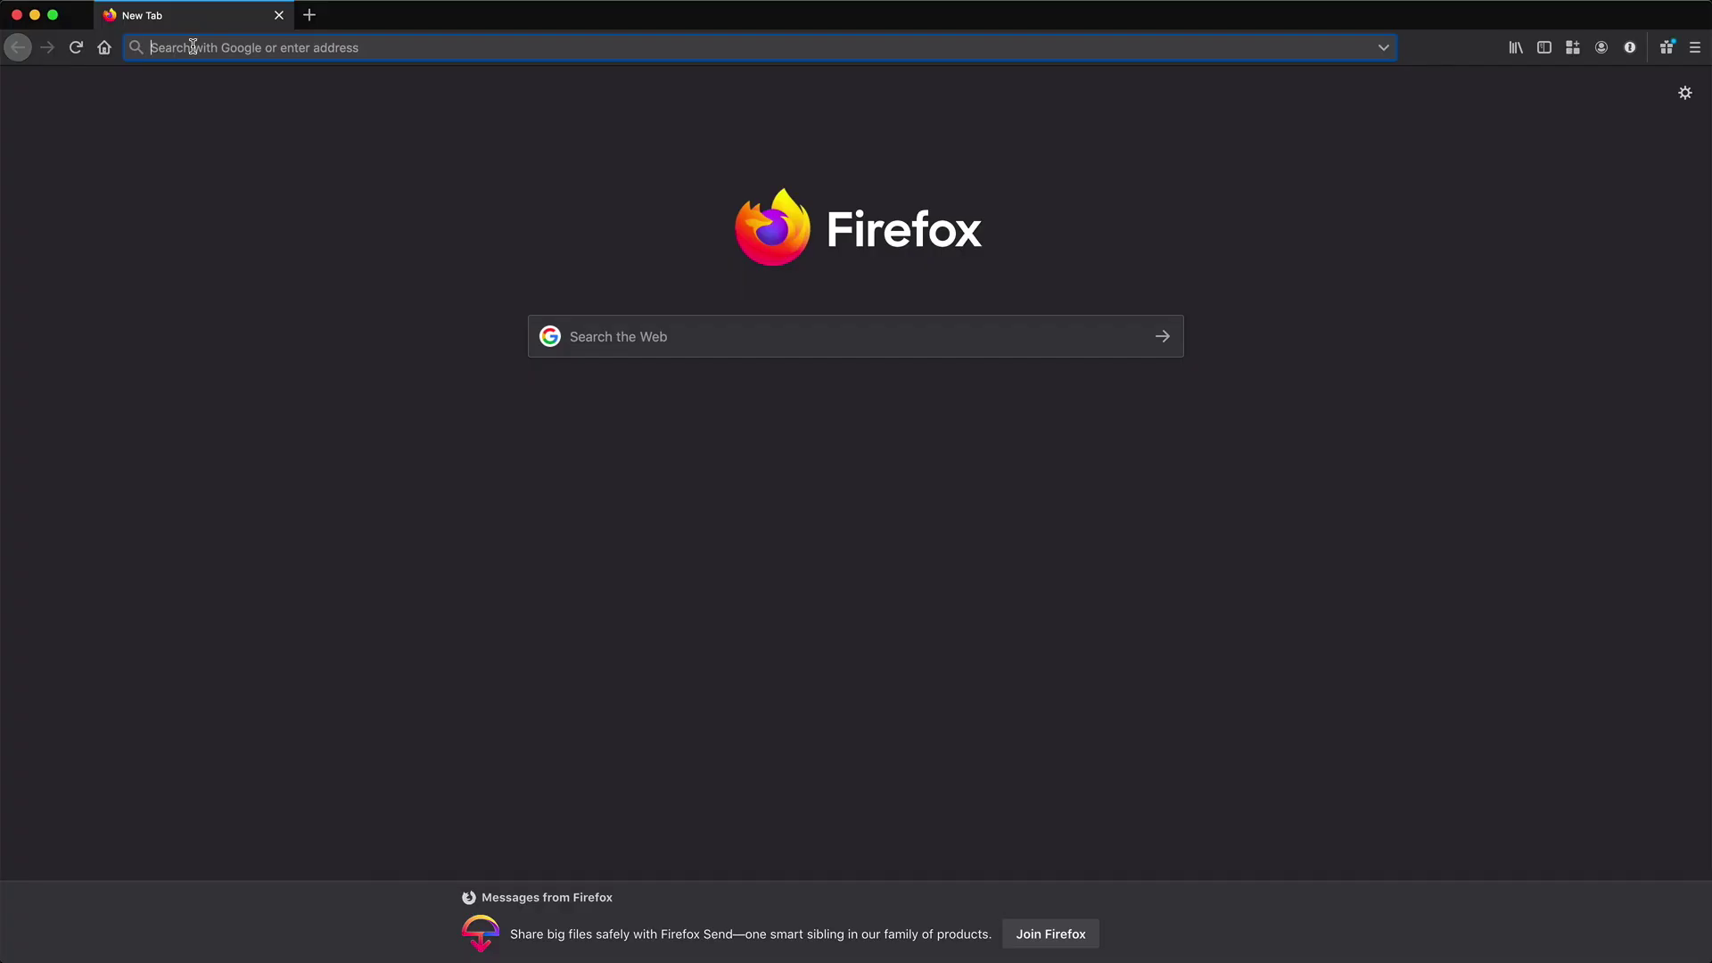
# - Load craftycoffee.test/admin/, start Install Craft and accept the licence agreement
pyautogui.write('cr')
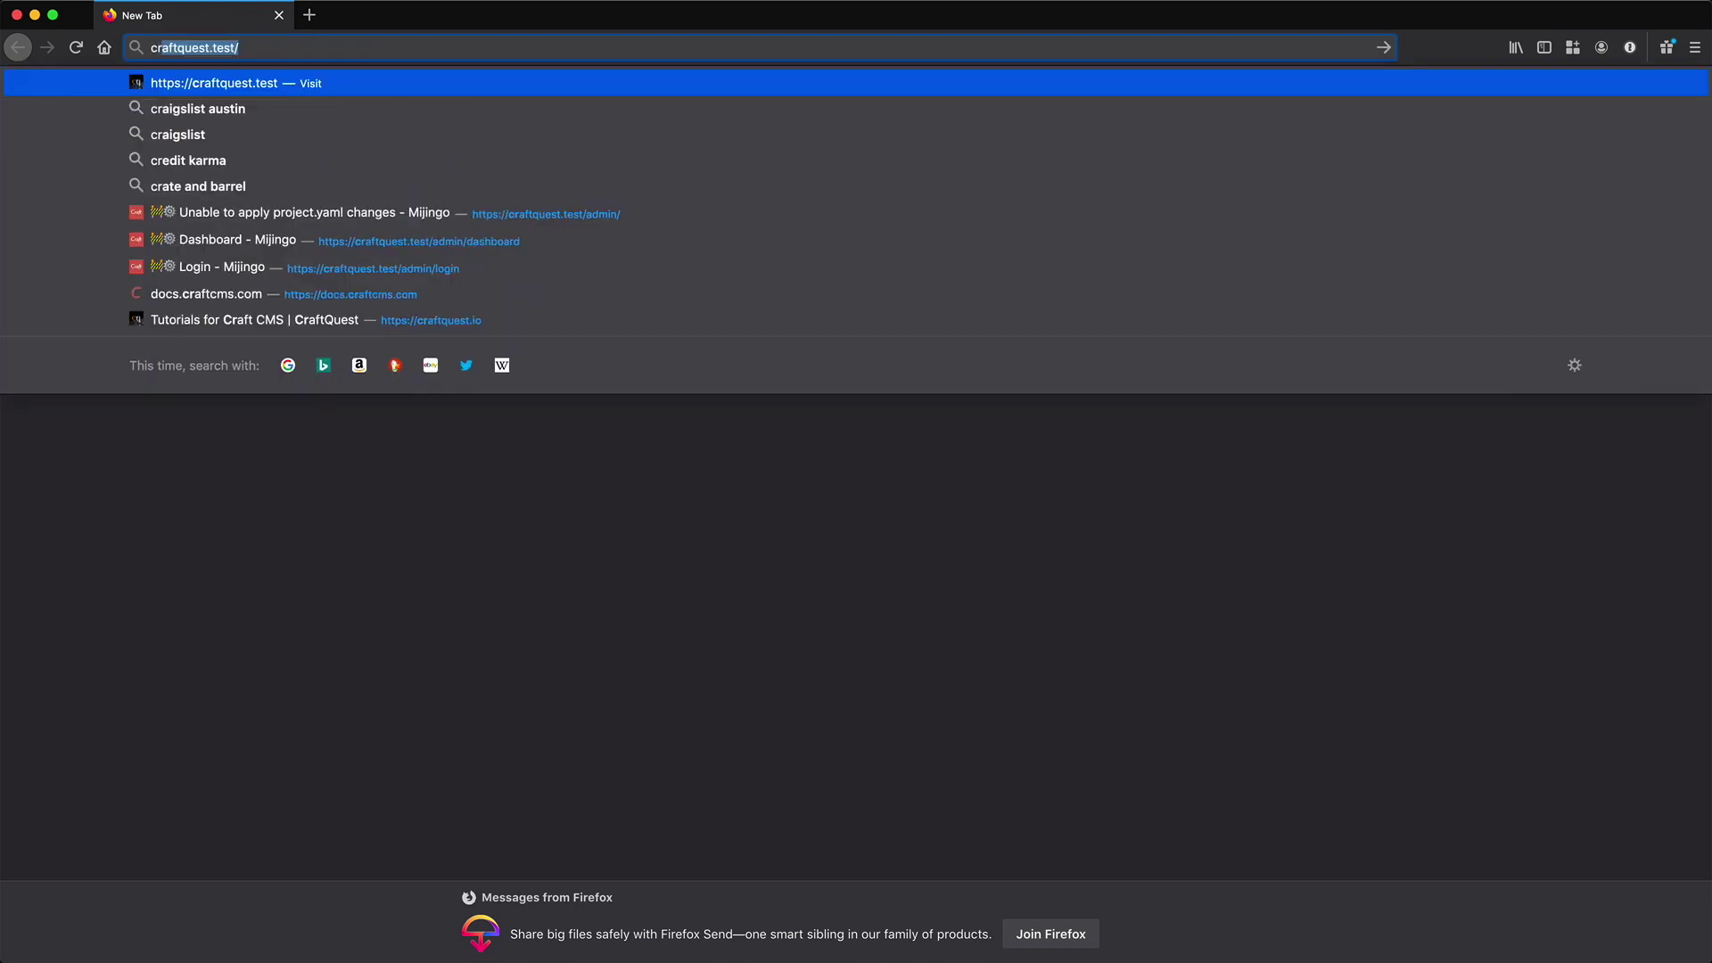
pyautogui.write('aftycoffee.test/admin/')
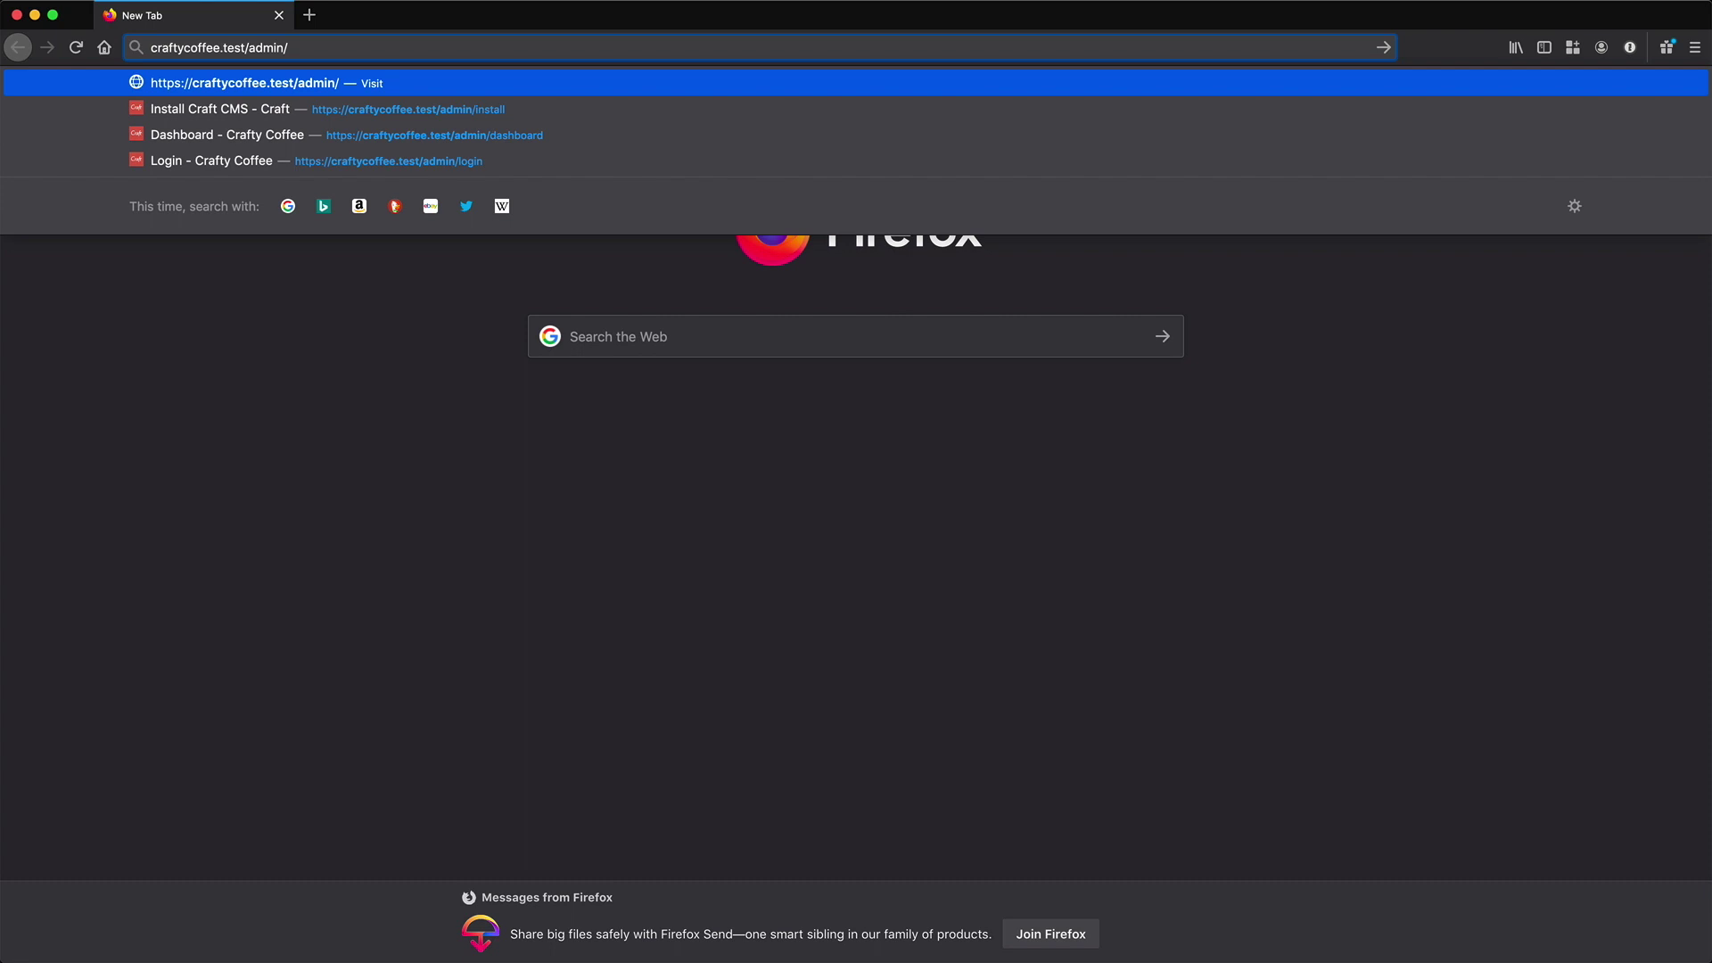
pyautogui.press('Return')
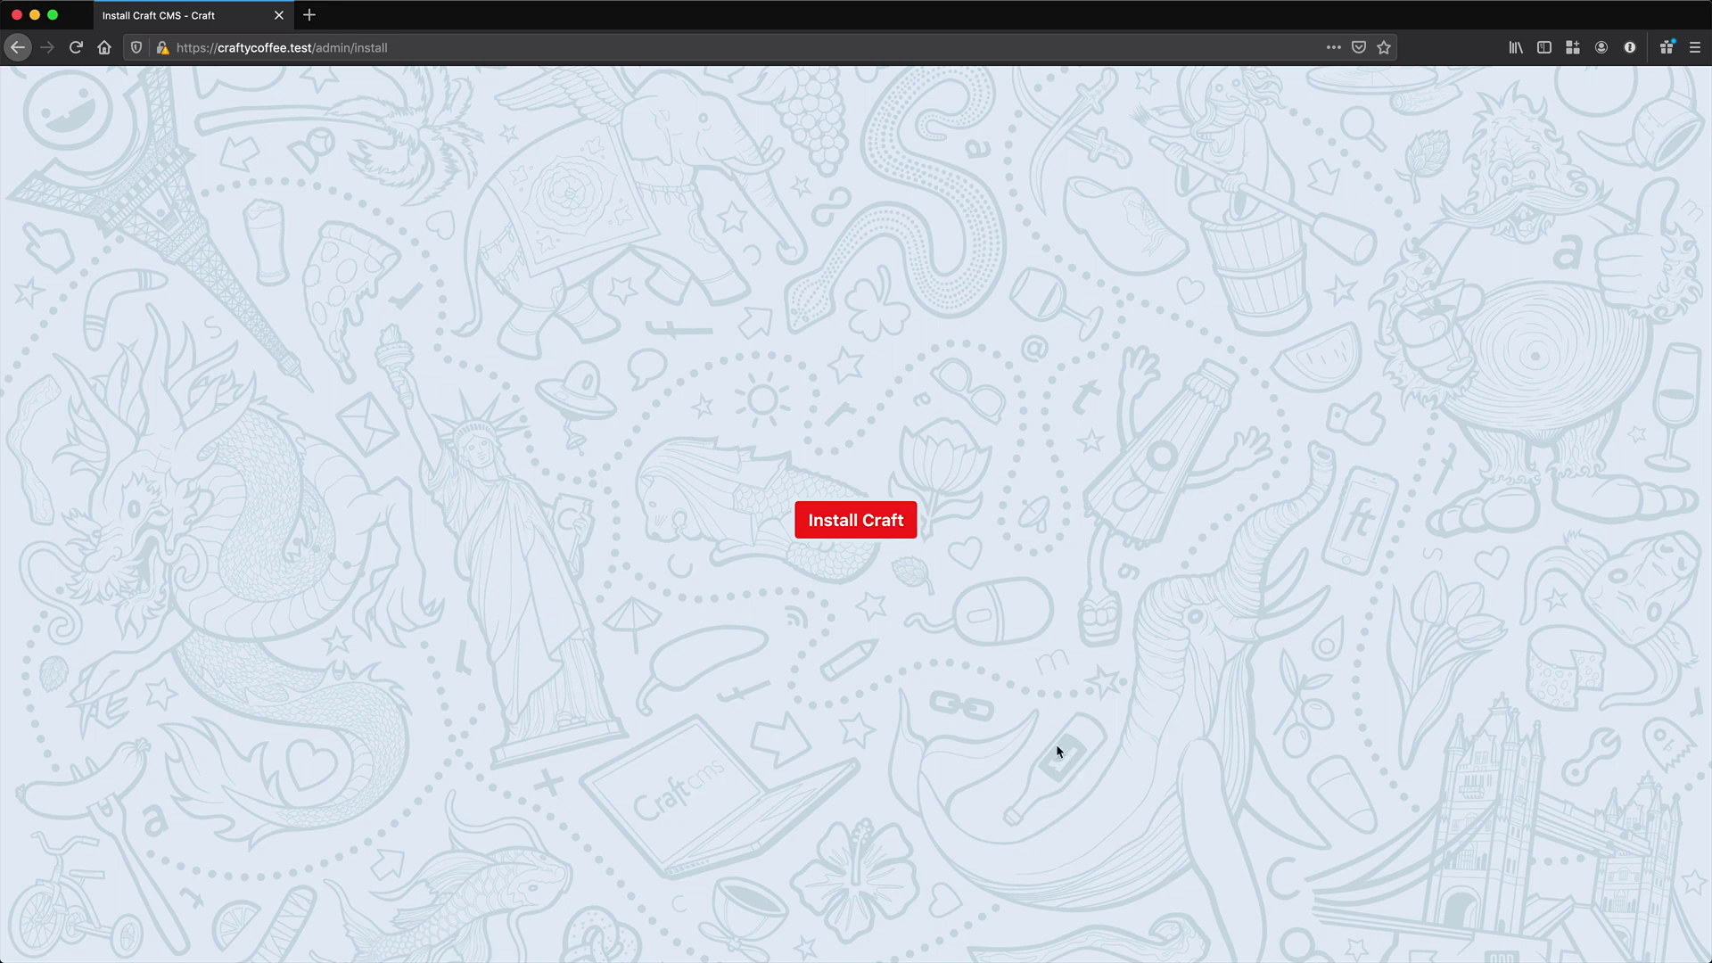
pyautogui.click(870, 523)
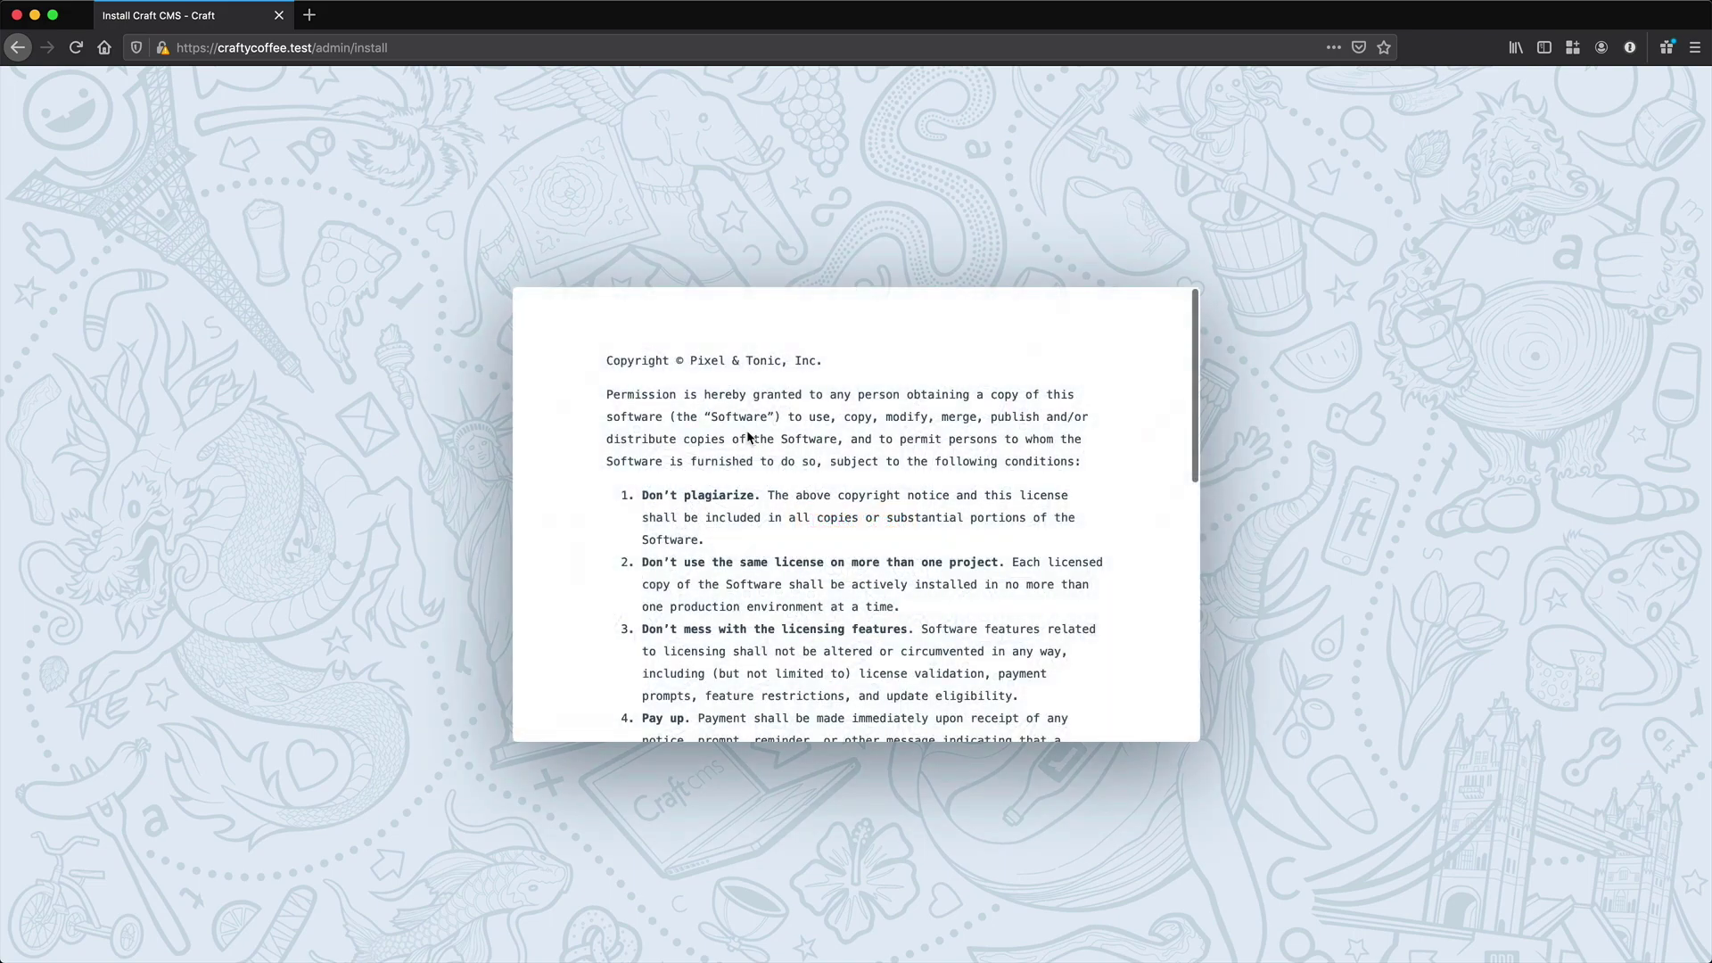
pyautogui.scroll(-10, 1025, 490)
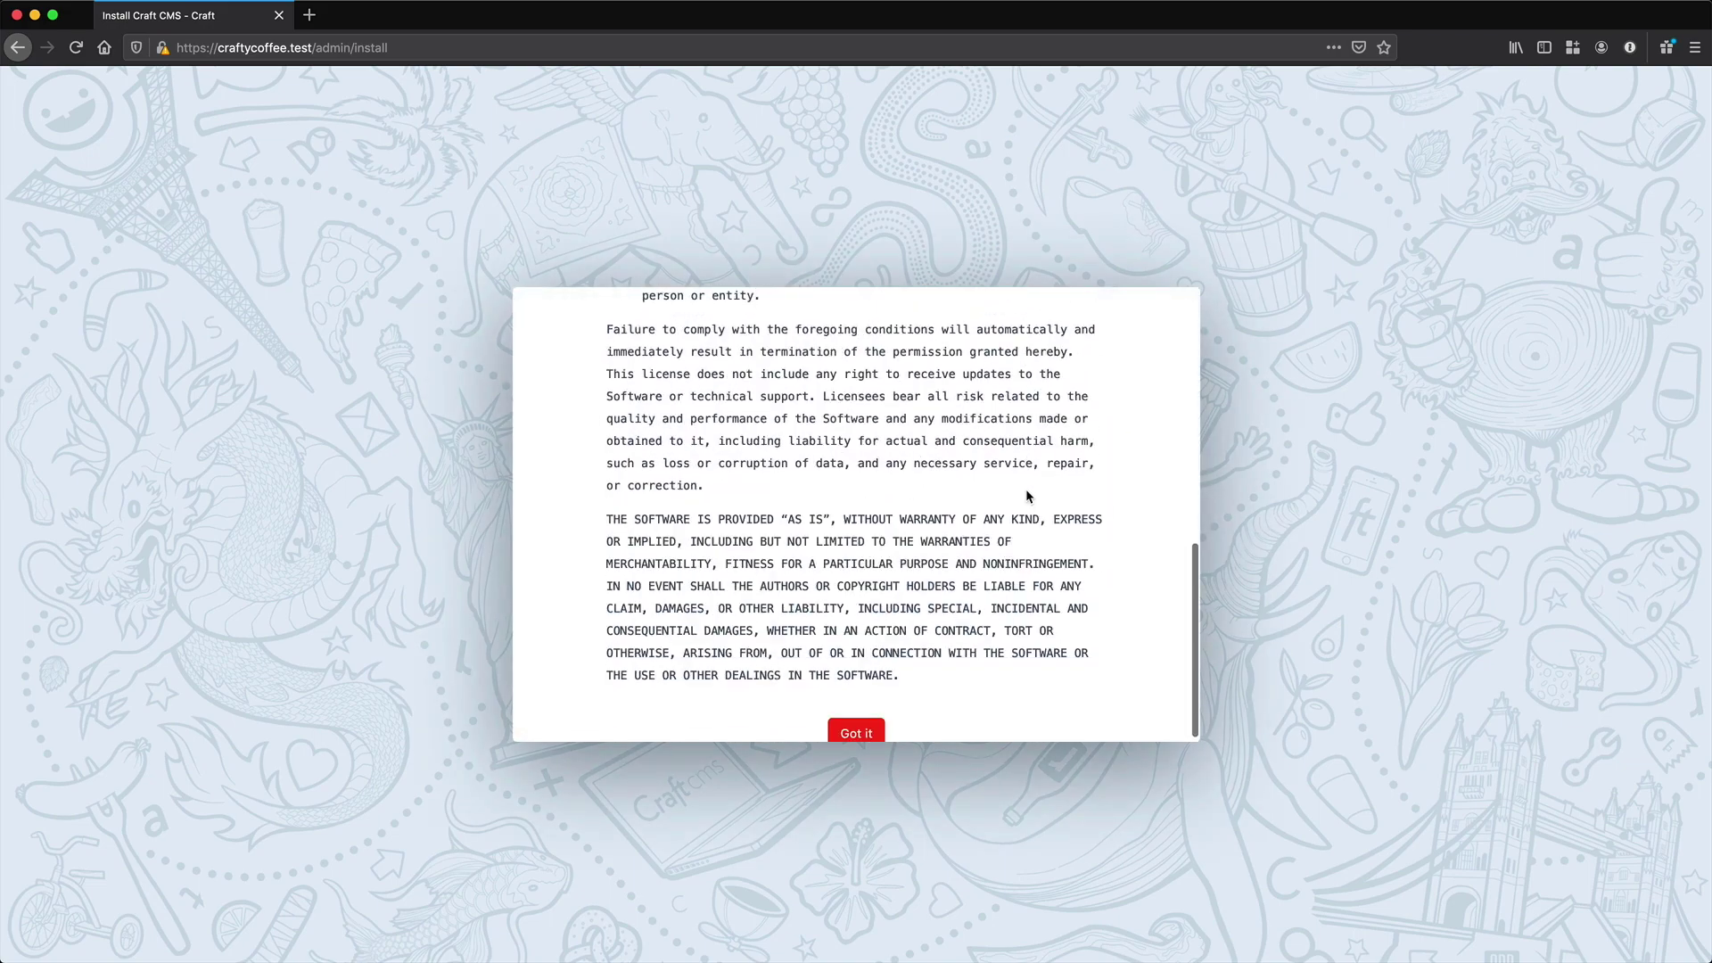
pyautogui.click(872, 727)
# - Create the account with username admin, the user's e-mail and a password, then continue
pyautogui.write('admin')
pyautogui.press('Tab')
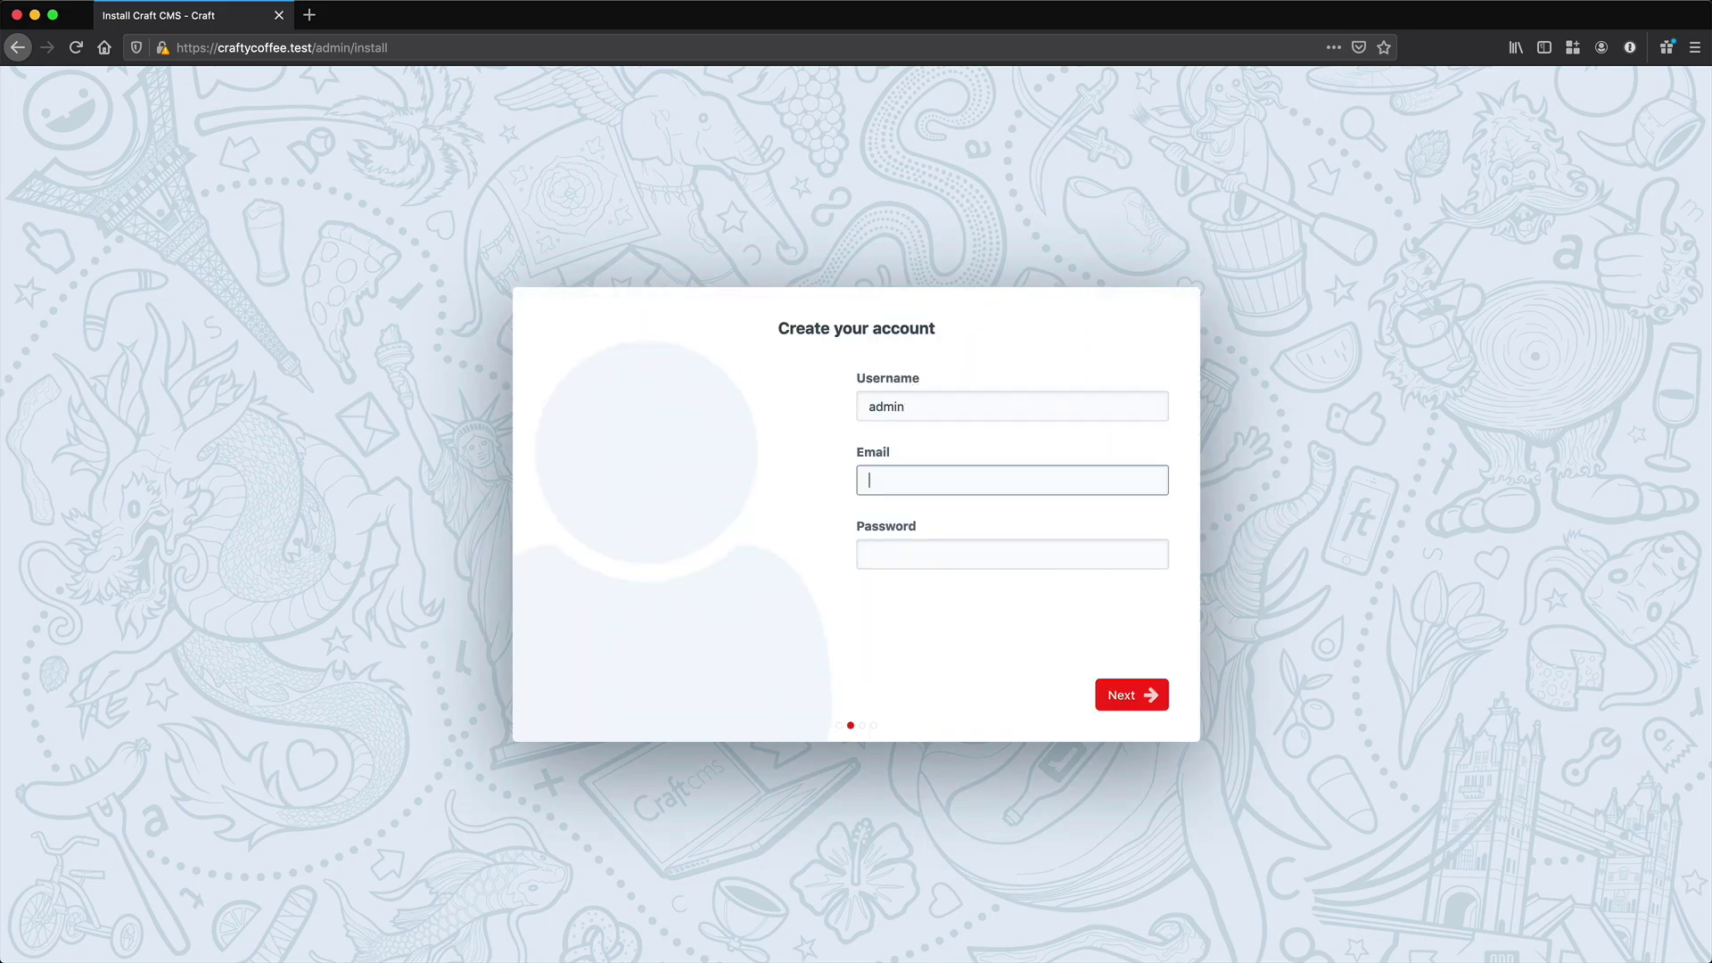
pyautogui.press('Tab')
pyautogui.write('pas')
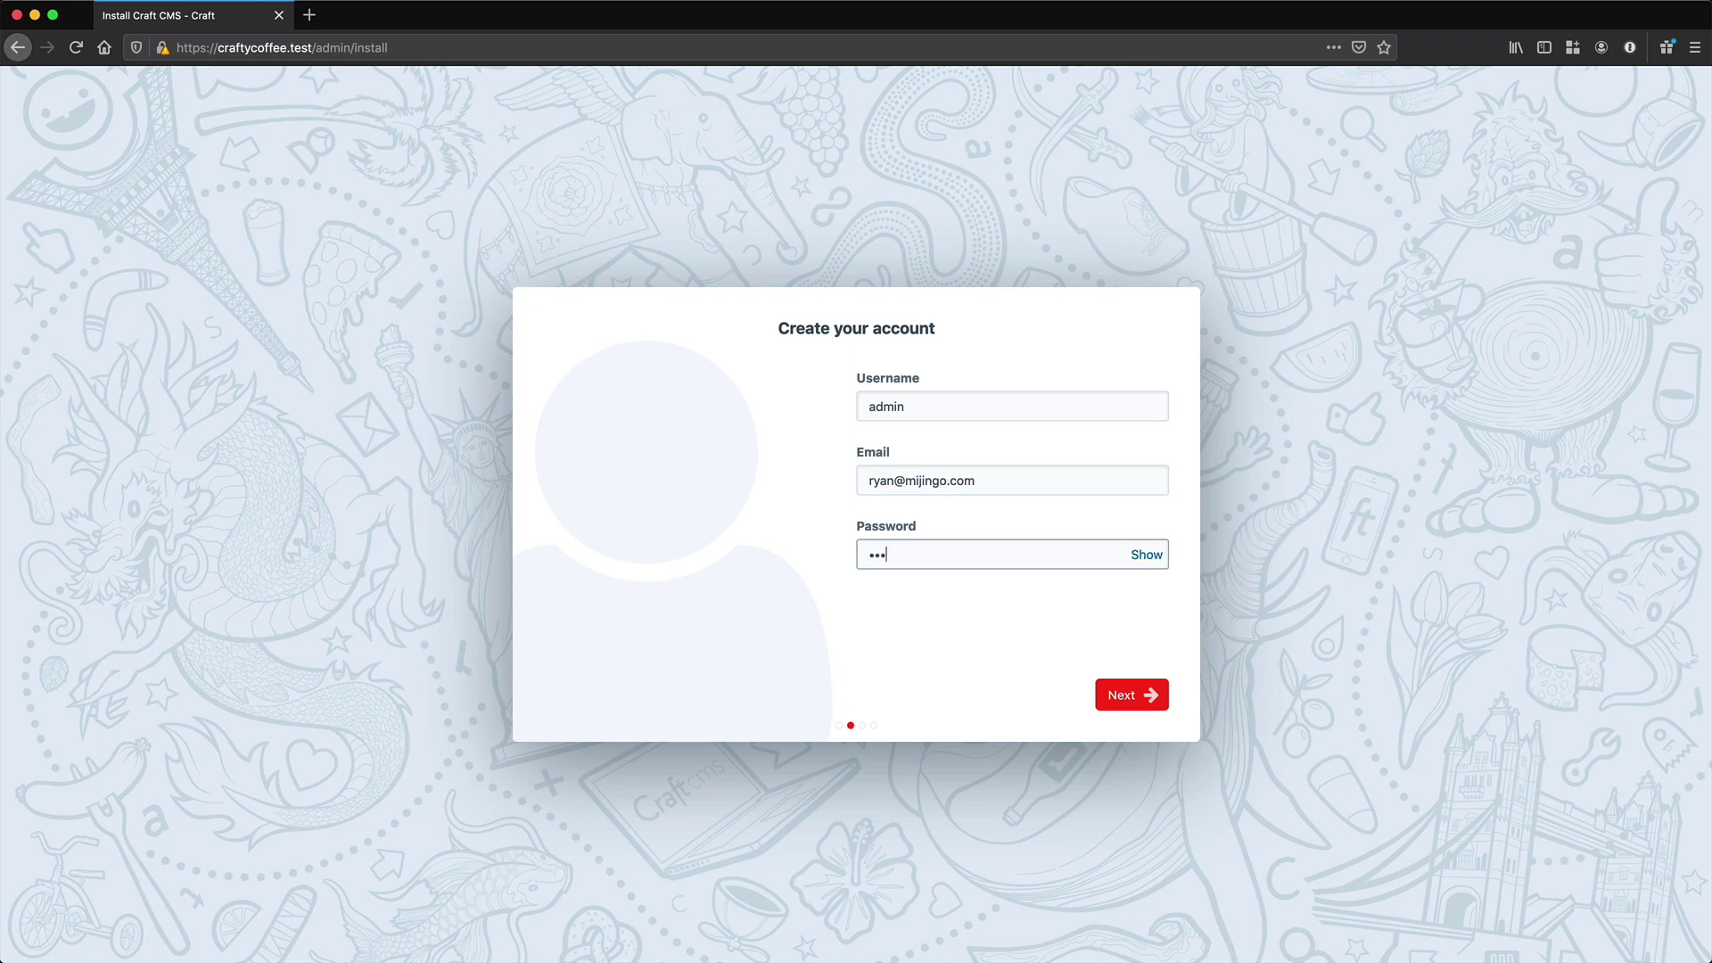
pyautogui.write('s')
pyautogui.hotkey('ctrl', 'a')
pyautogui.press('BackSpace')
pyautogui.write('letmein')
pyautogui.click(1129, 705)
# - Correct the System Name from "Crafty coffee" to "Crafty Coffee"
pyautogui.click(907, 406)
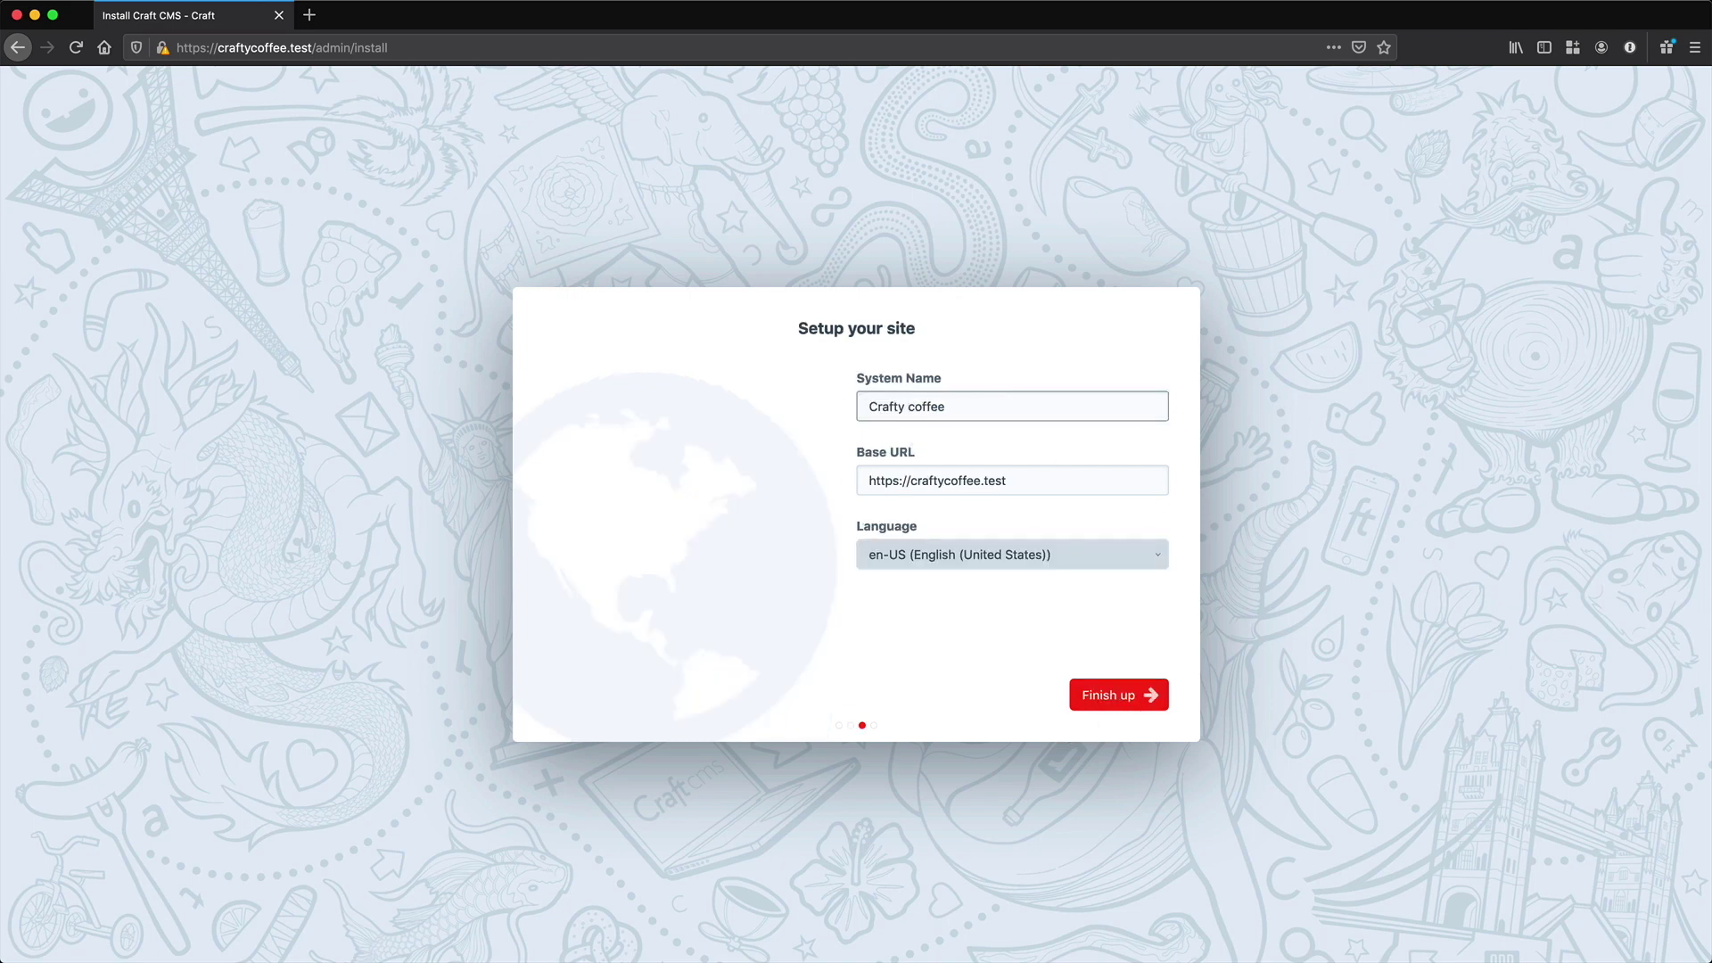
pyautogui.press('Delete')
pyautogui.write('C')
pyautogui.click(914, 447)
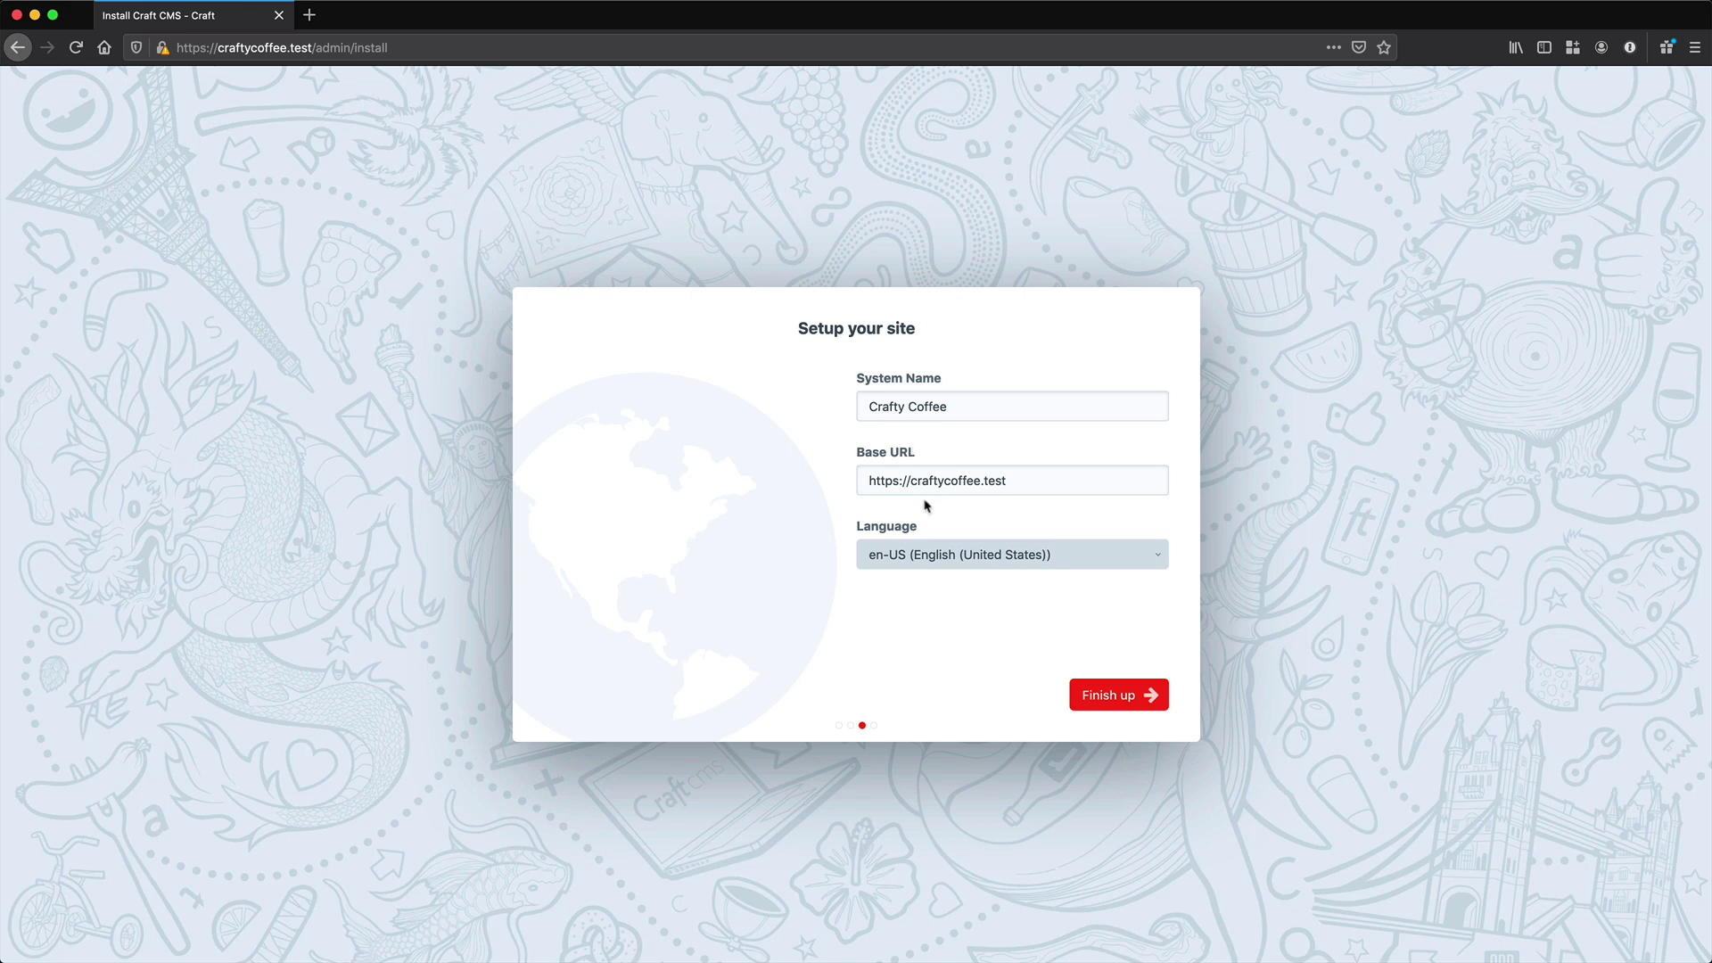
pyautogui.tripleClick(919, 479)
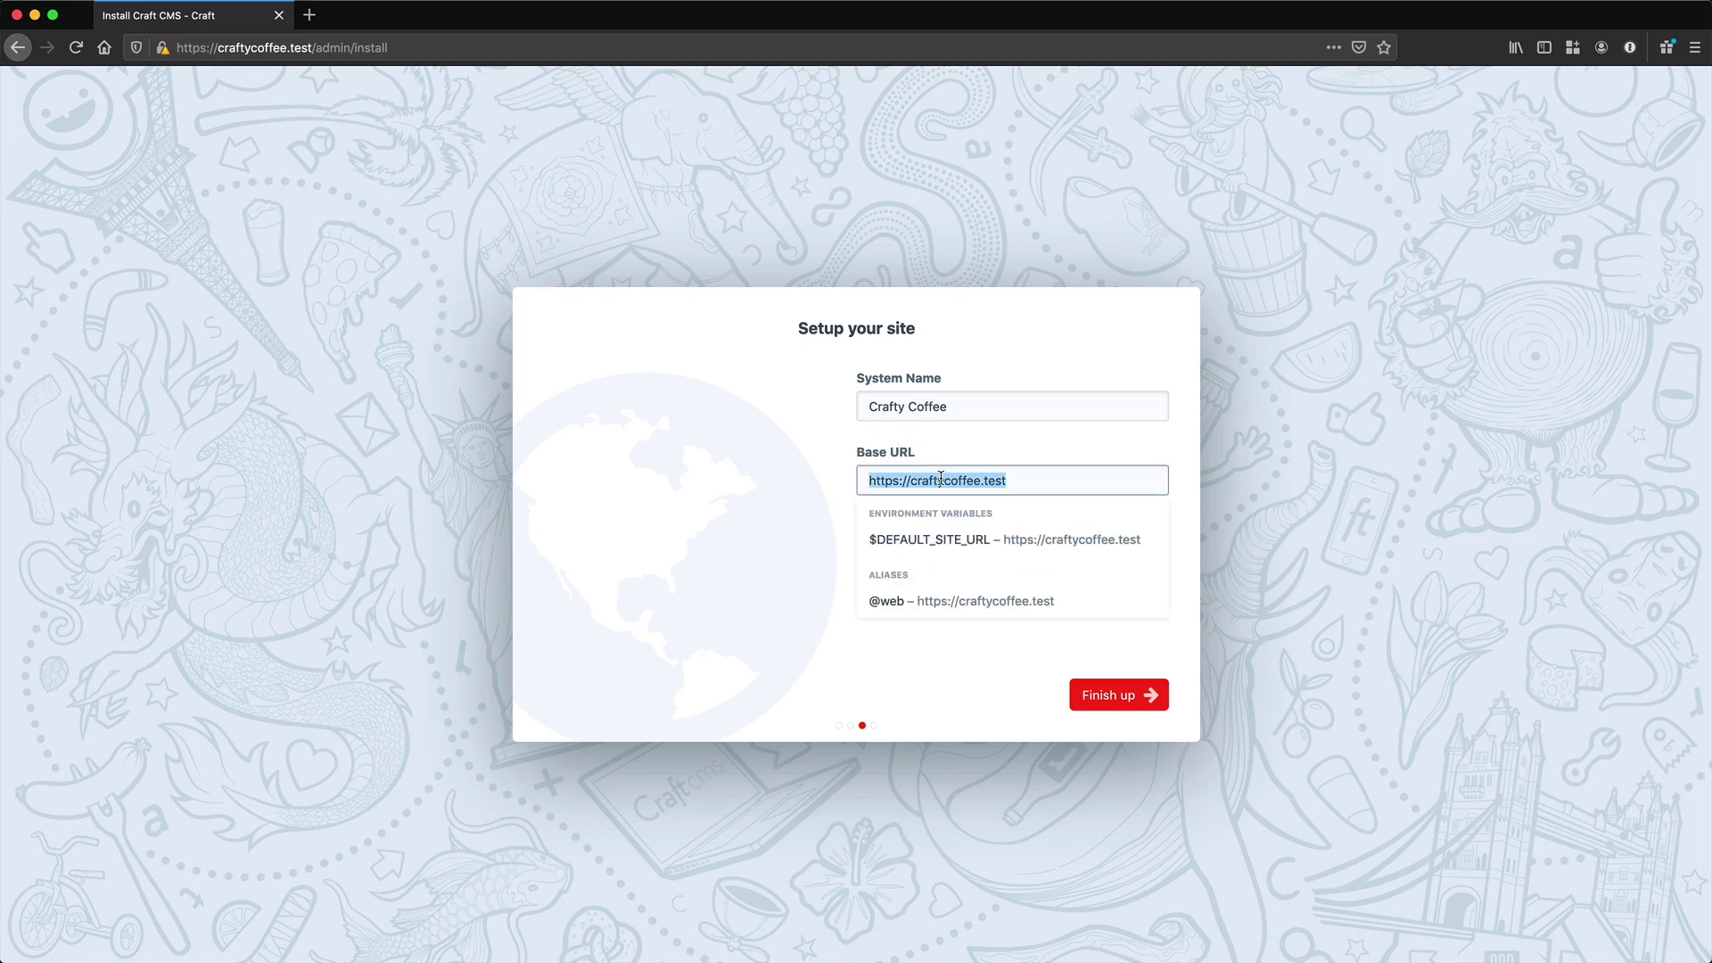
pyautogui.click(944, 480)
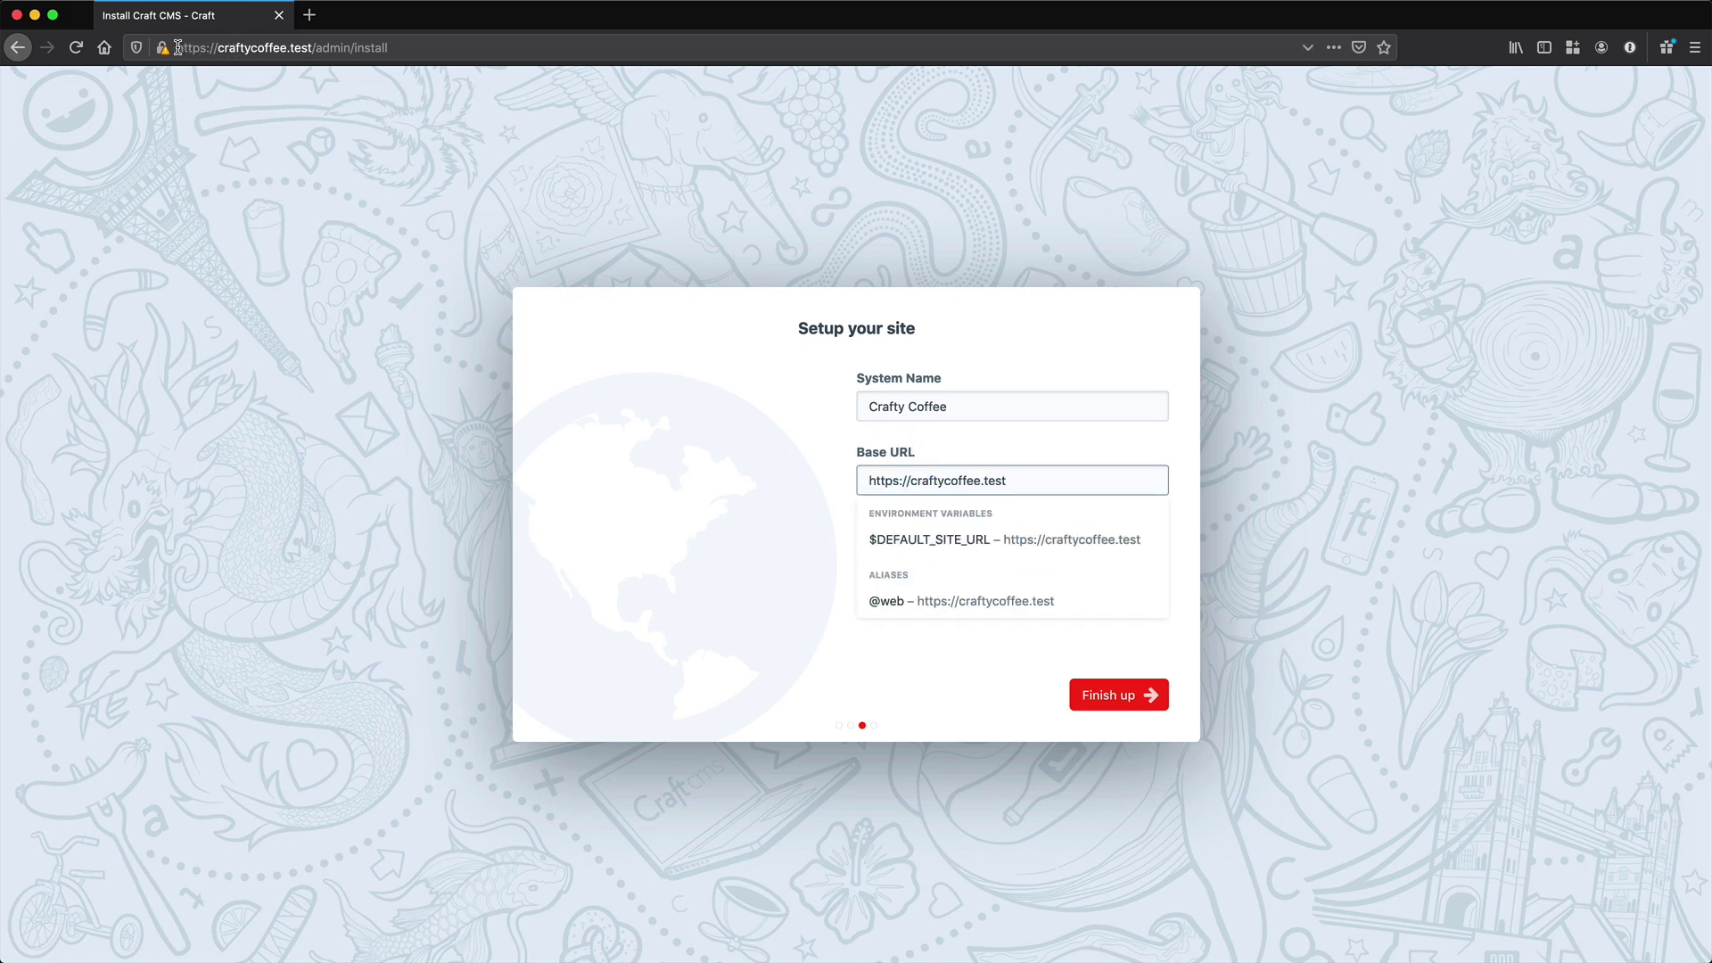
pyautogui.click(285, 46)
pyautogui.click(1062, 652)
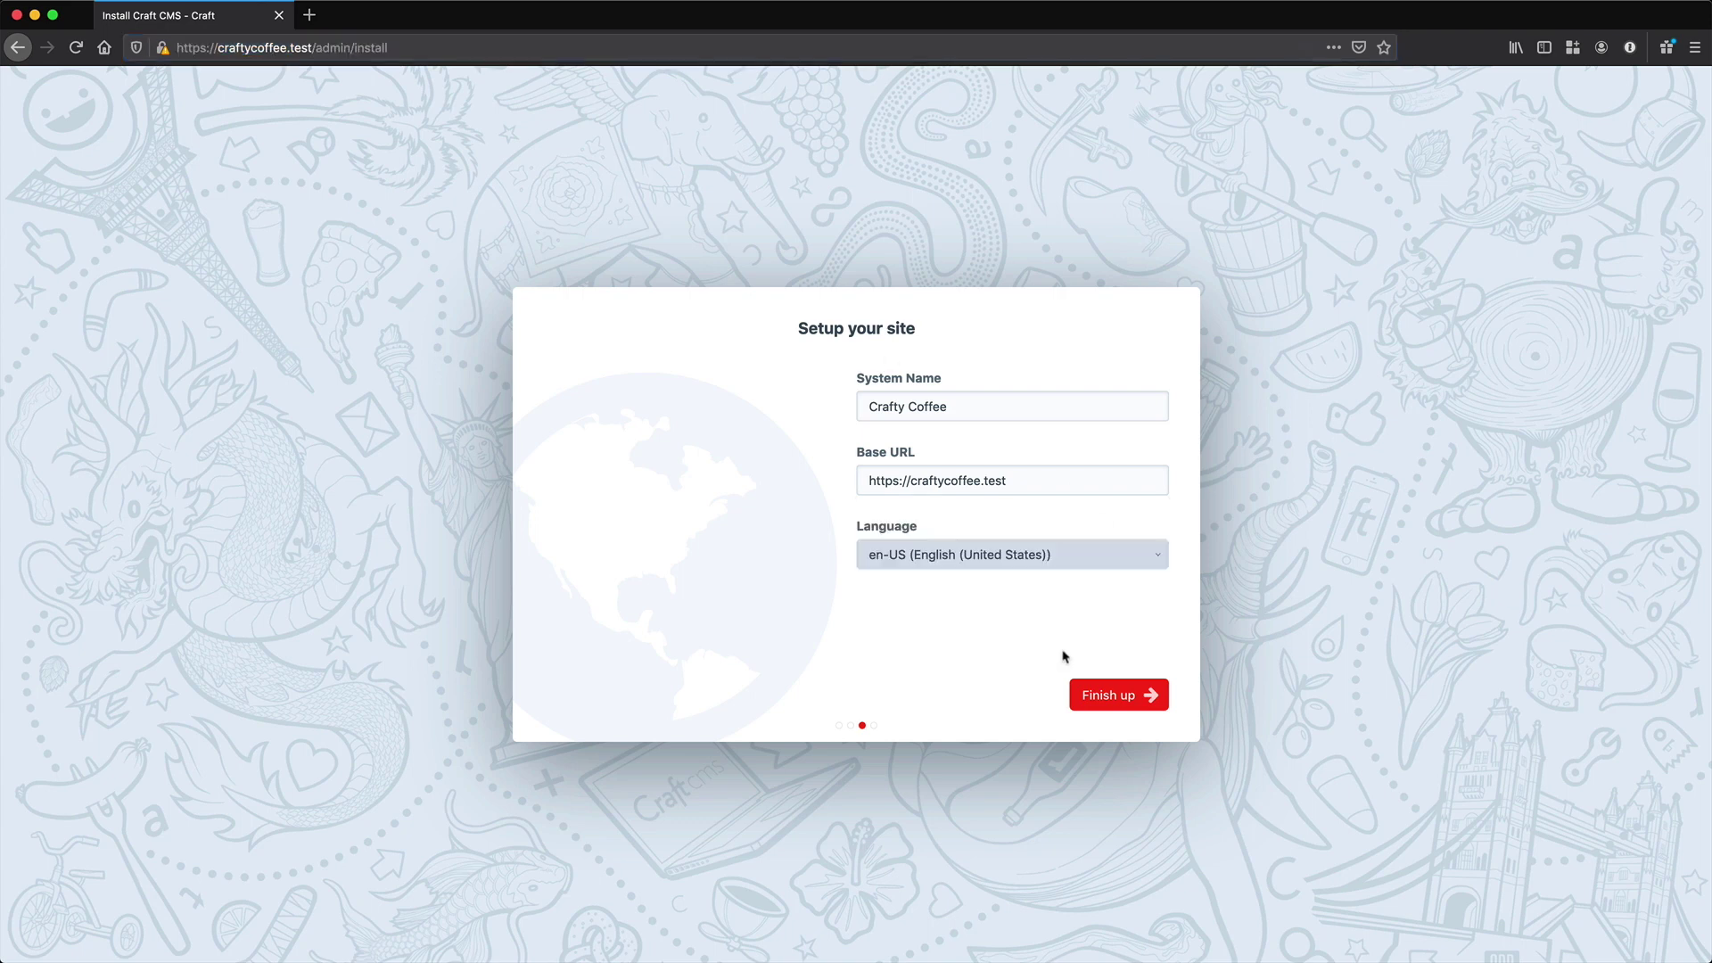
pyautogui.click(1138, 705)
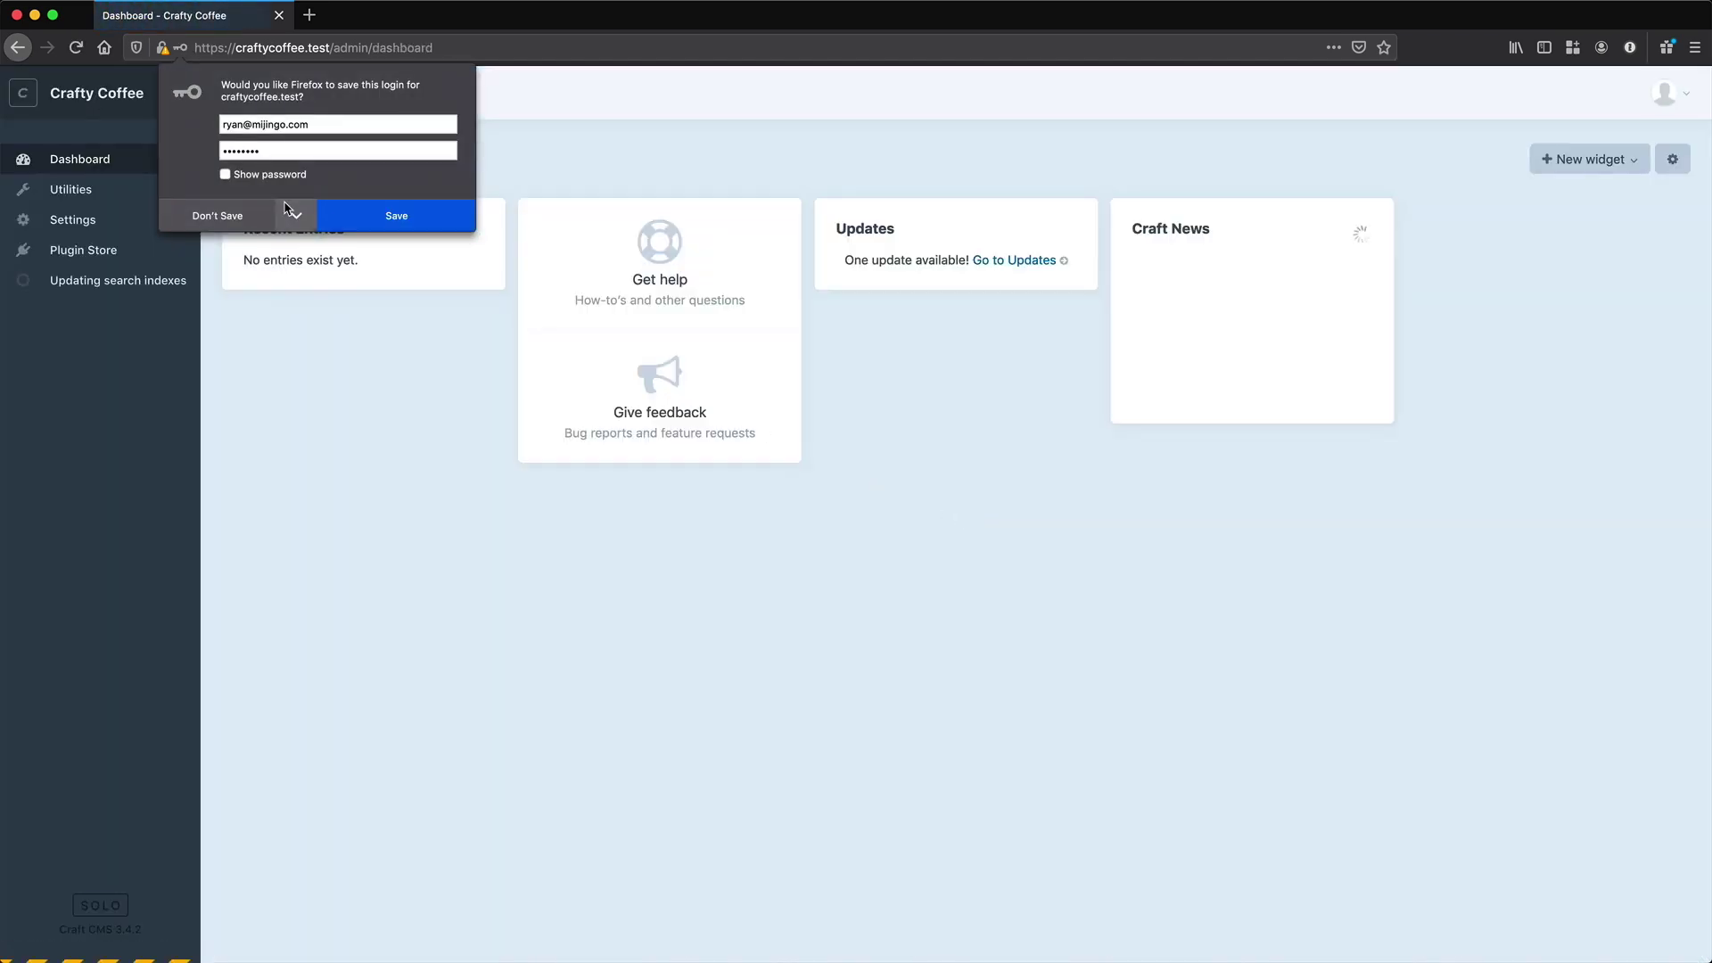
# - Decline Firefox's save-login prompt so the Crafty Coffee dashboard loads
pyautogui.click(219, 214)
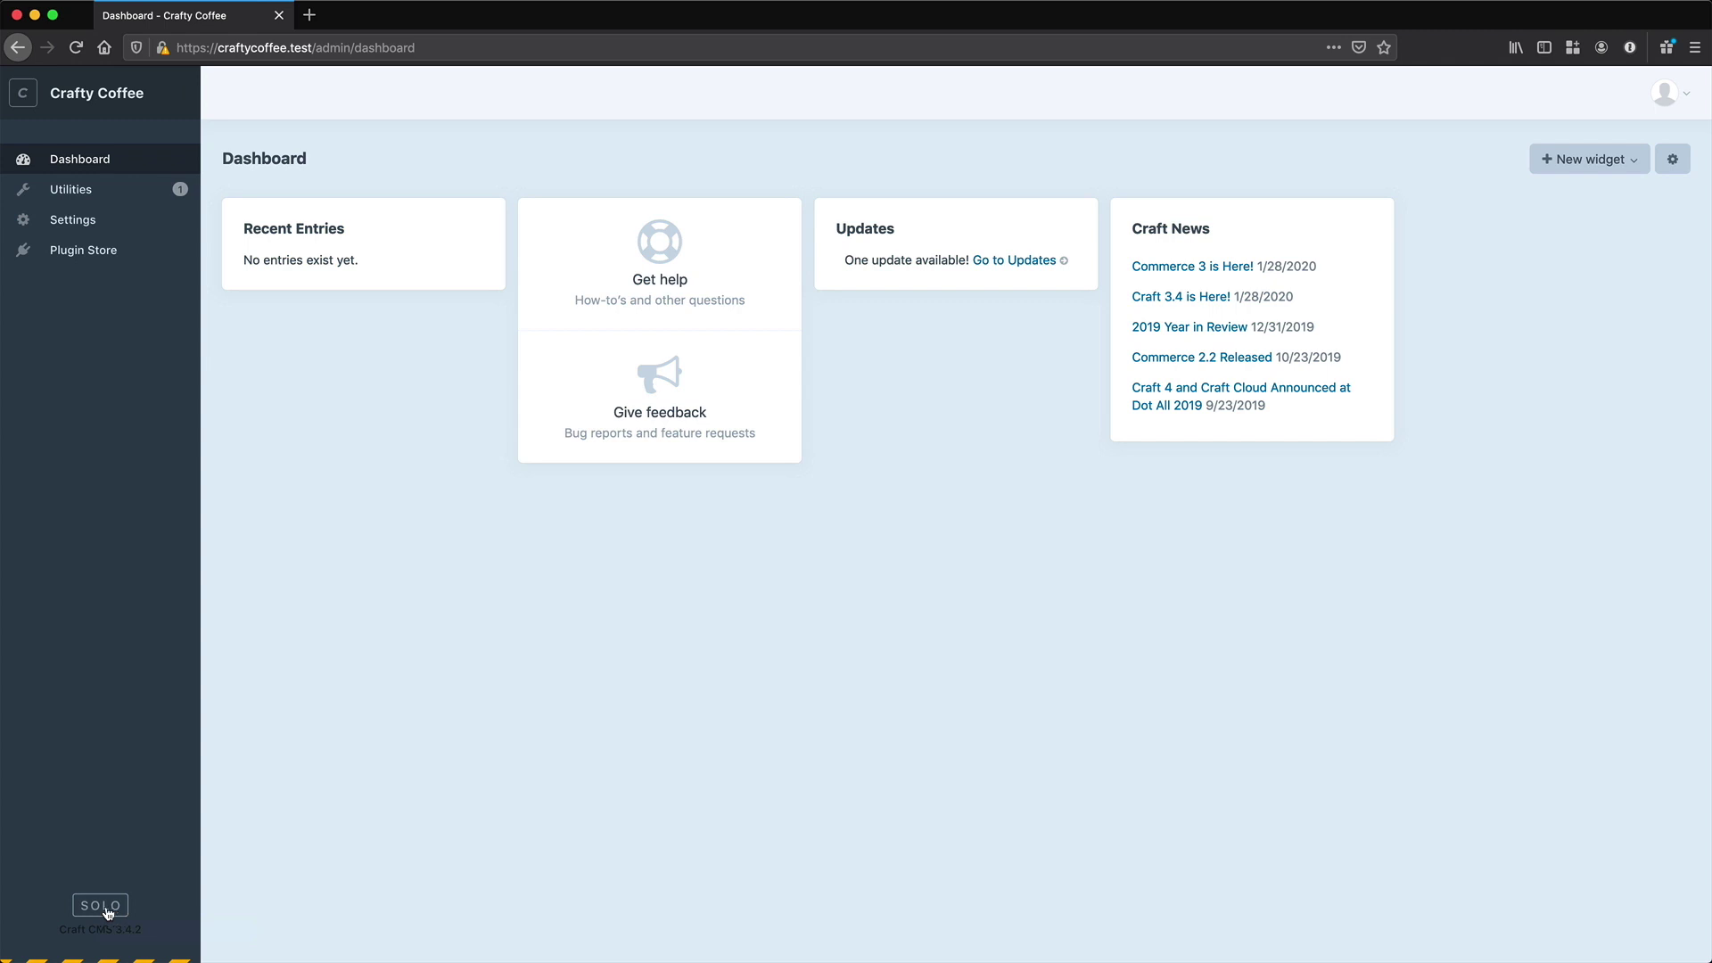
# - Open the edition upgrade page from the SOLO badge and start the $299 Pro trial
pyautogui.click(100, 905)
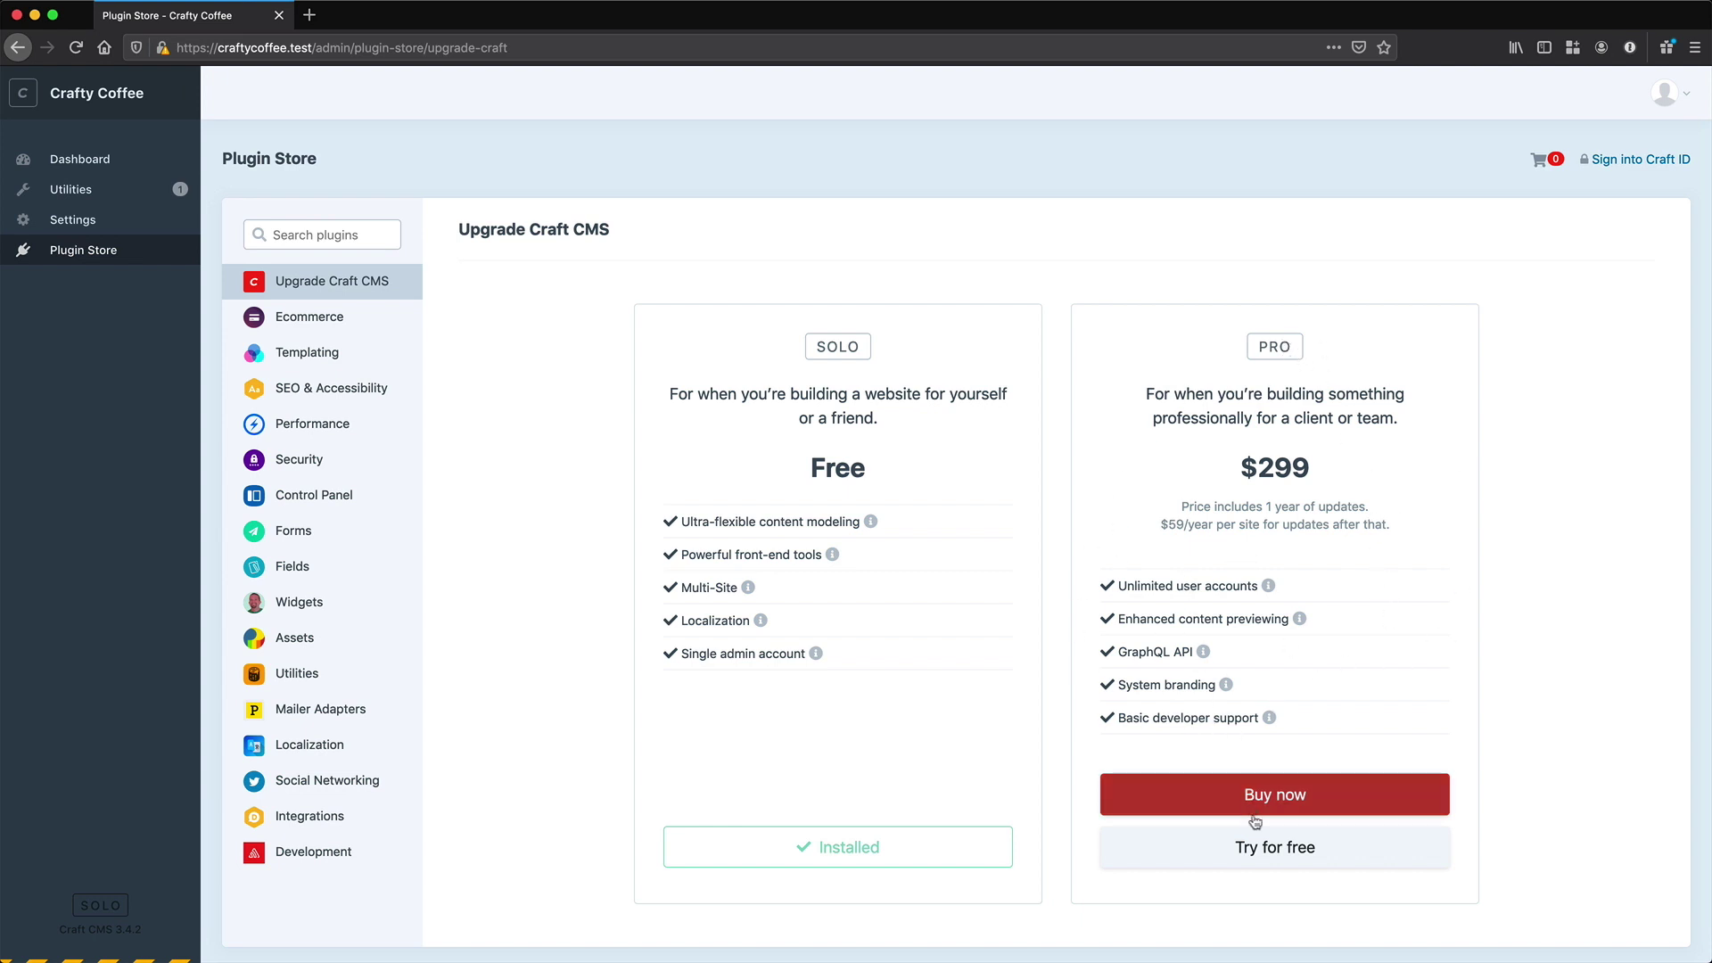
pyautogui.click(1271, 856)
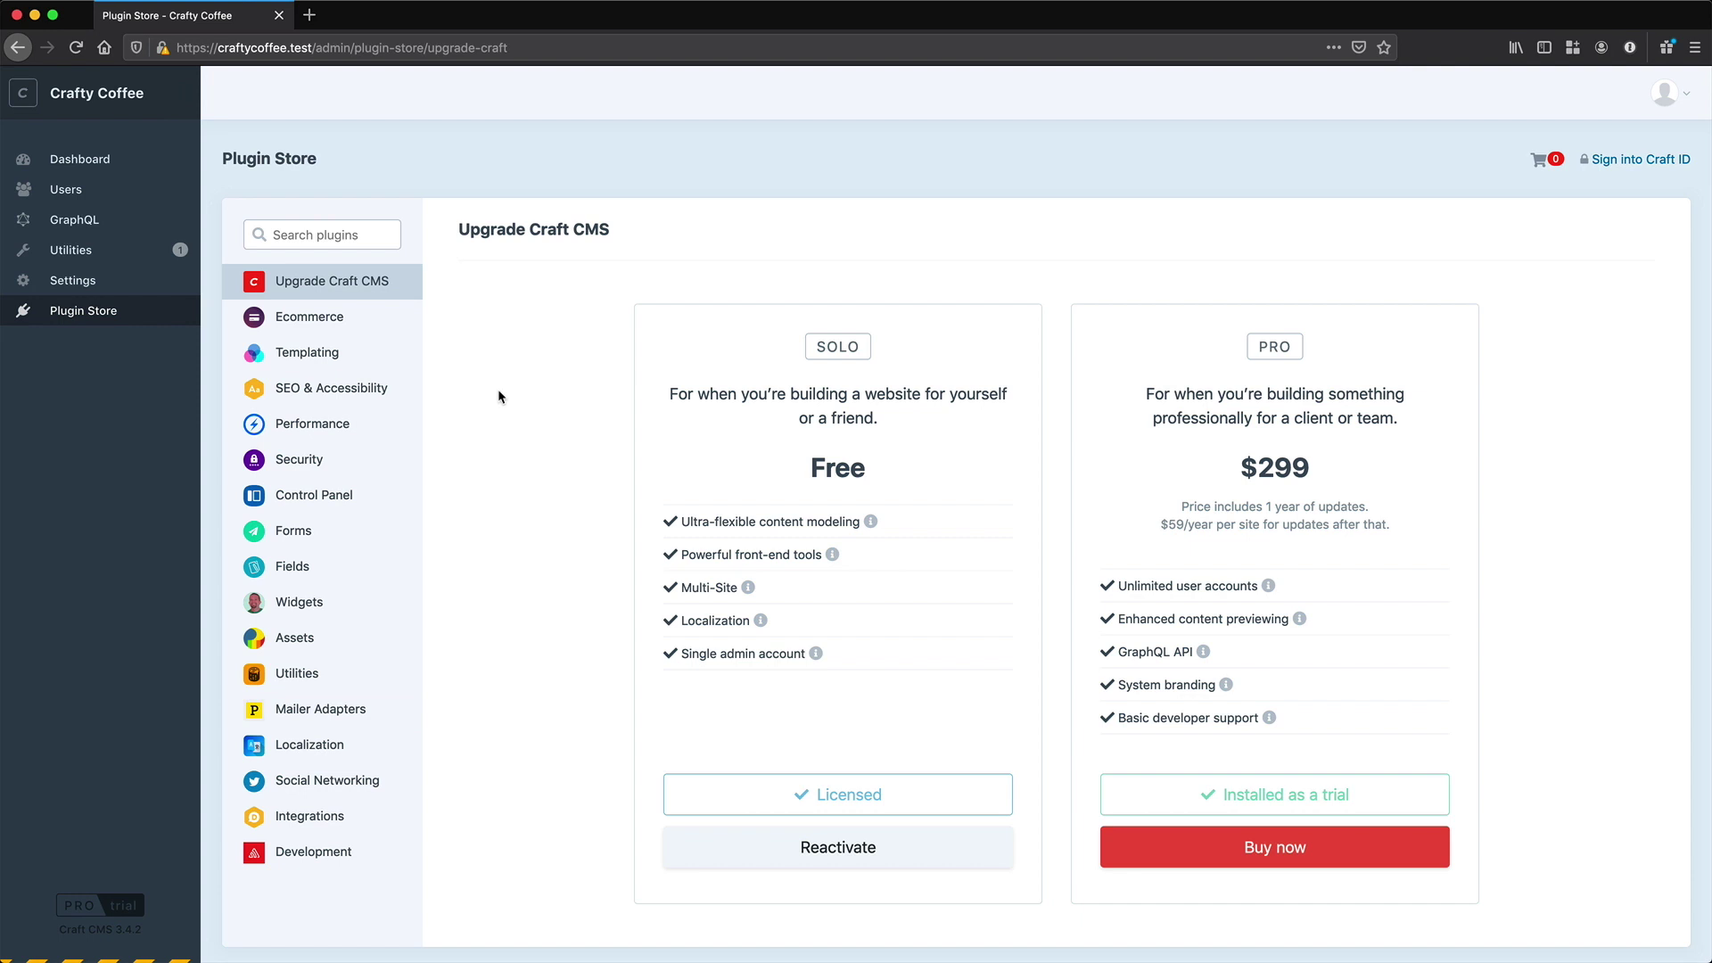
pyautogui.moveTo(1323, 477); pyautogui.dragTo(1241, 480)
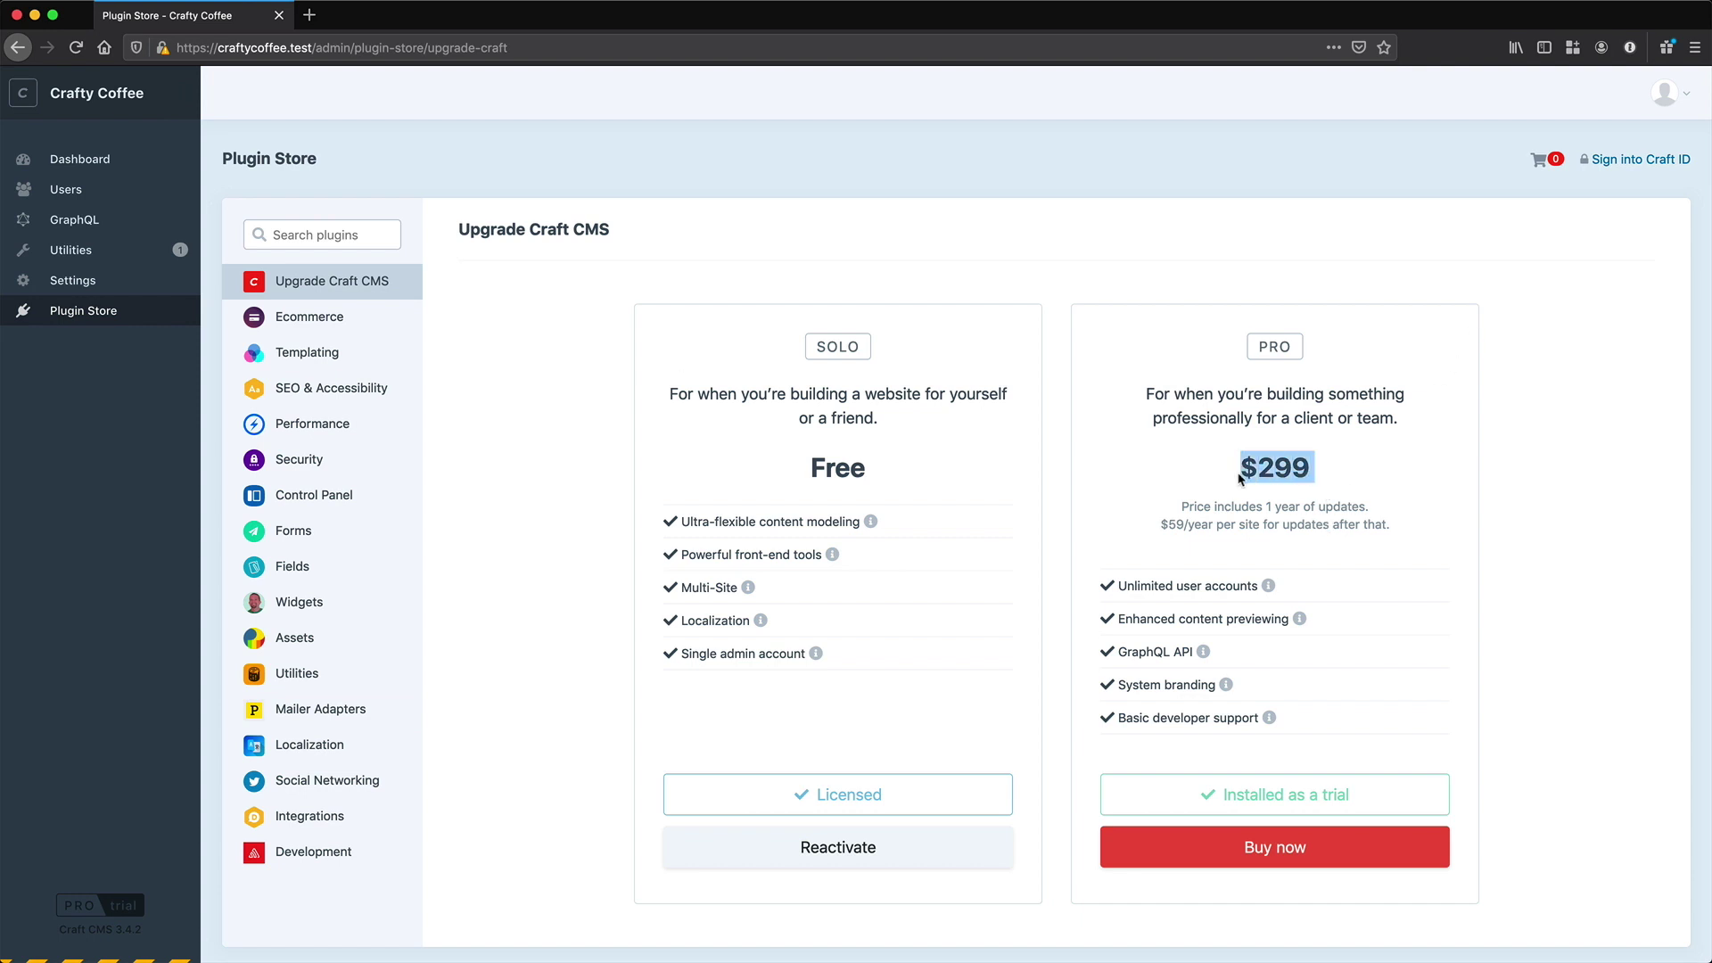
pyautogui.click(1253, 469)
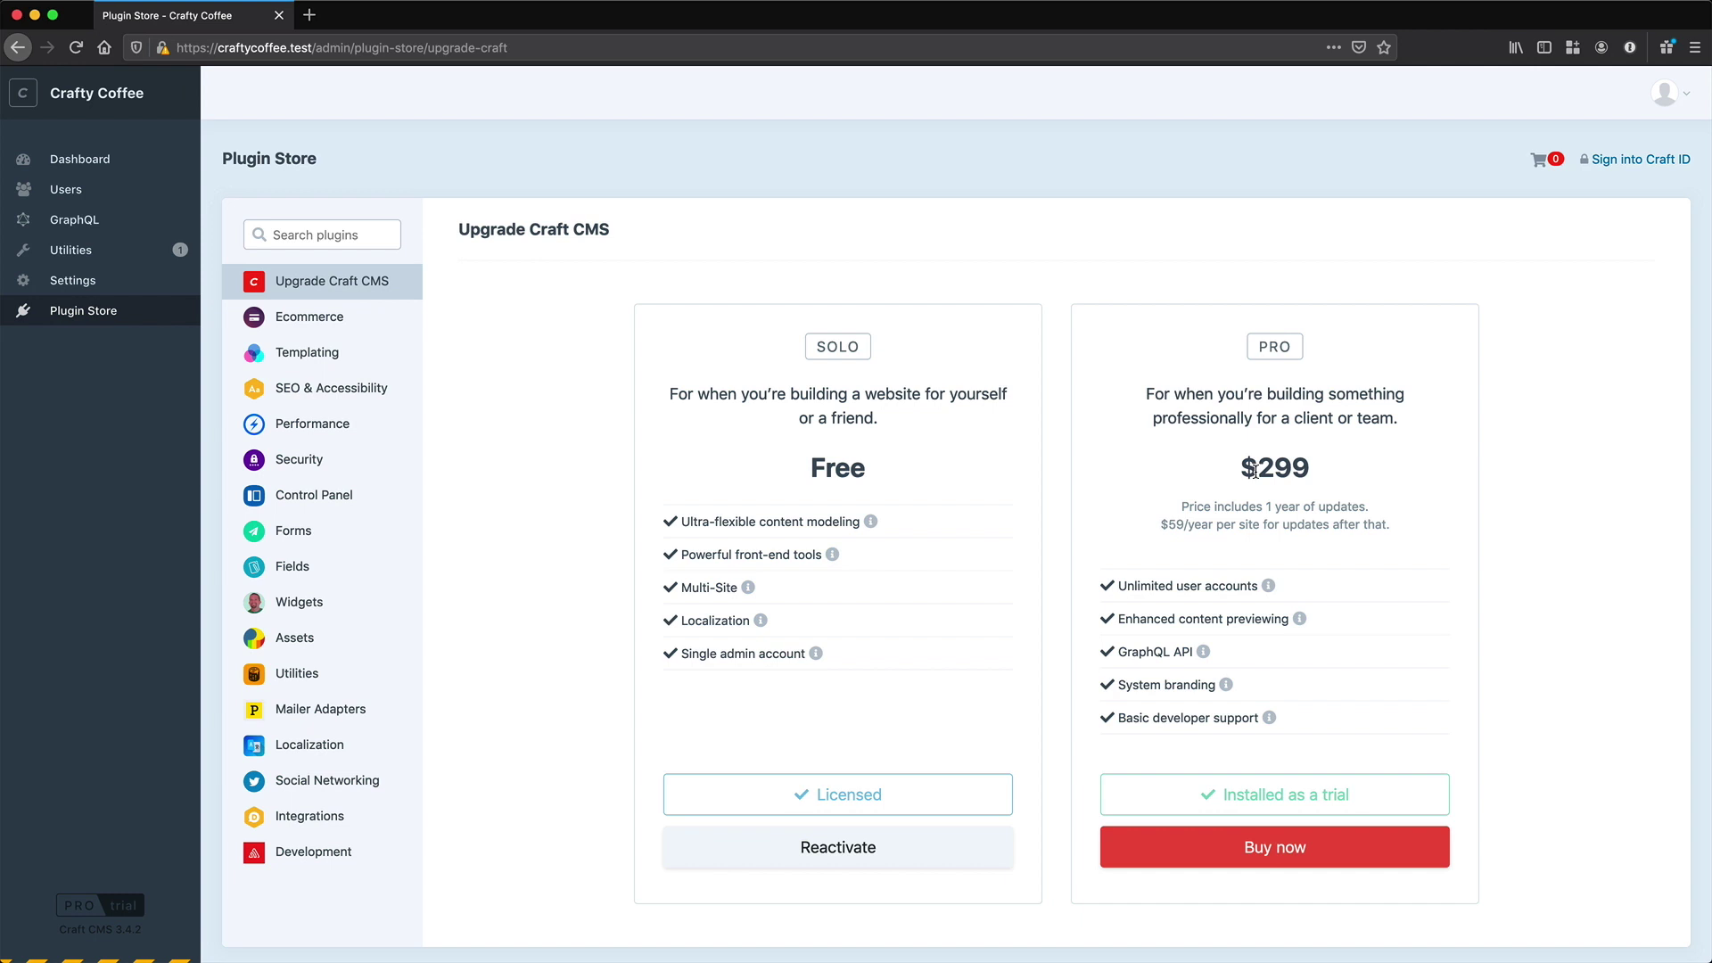